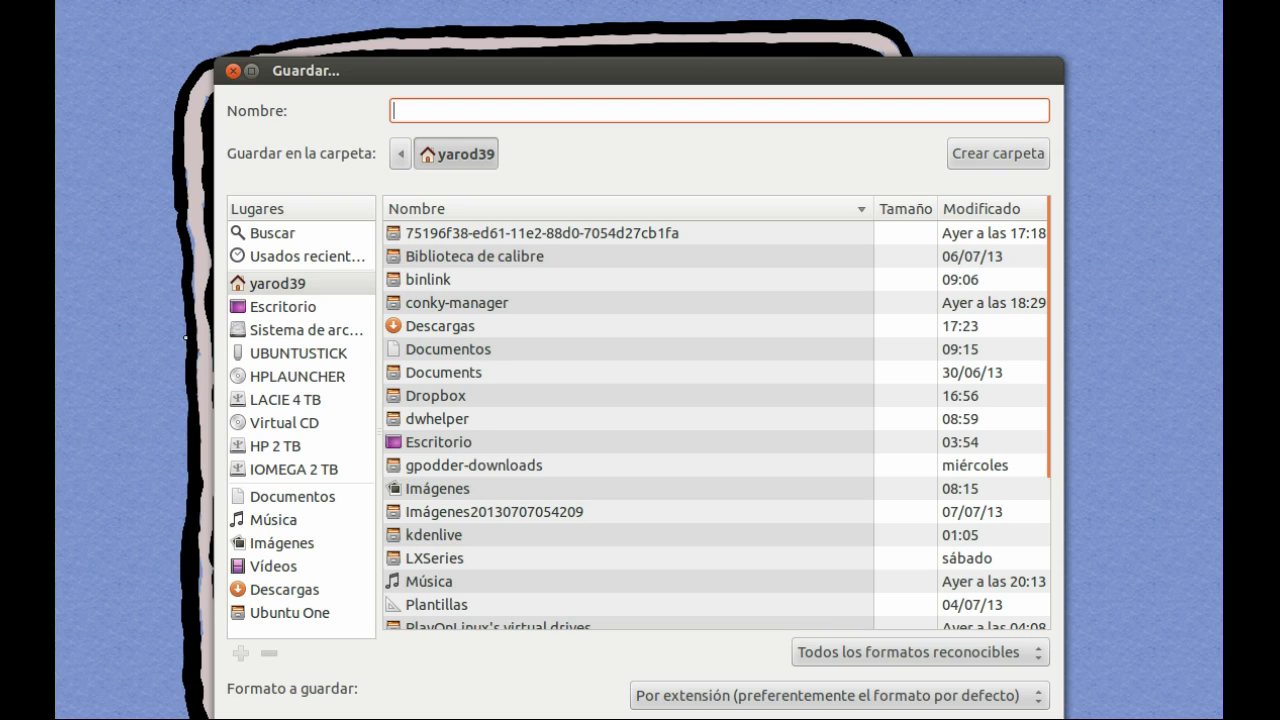
Save the drawing as "boceto maxos" in the Imágenes folder with the file filter set to JPEG (*.jpg; *.jpeg).
{"action": "type", "text": "v"}
{"action": "key", "text": "BackSpace"}
{"action": "type", "text": "boceto maxos"}
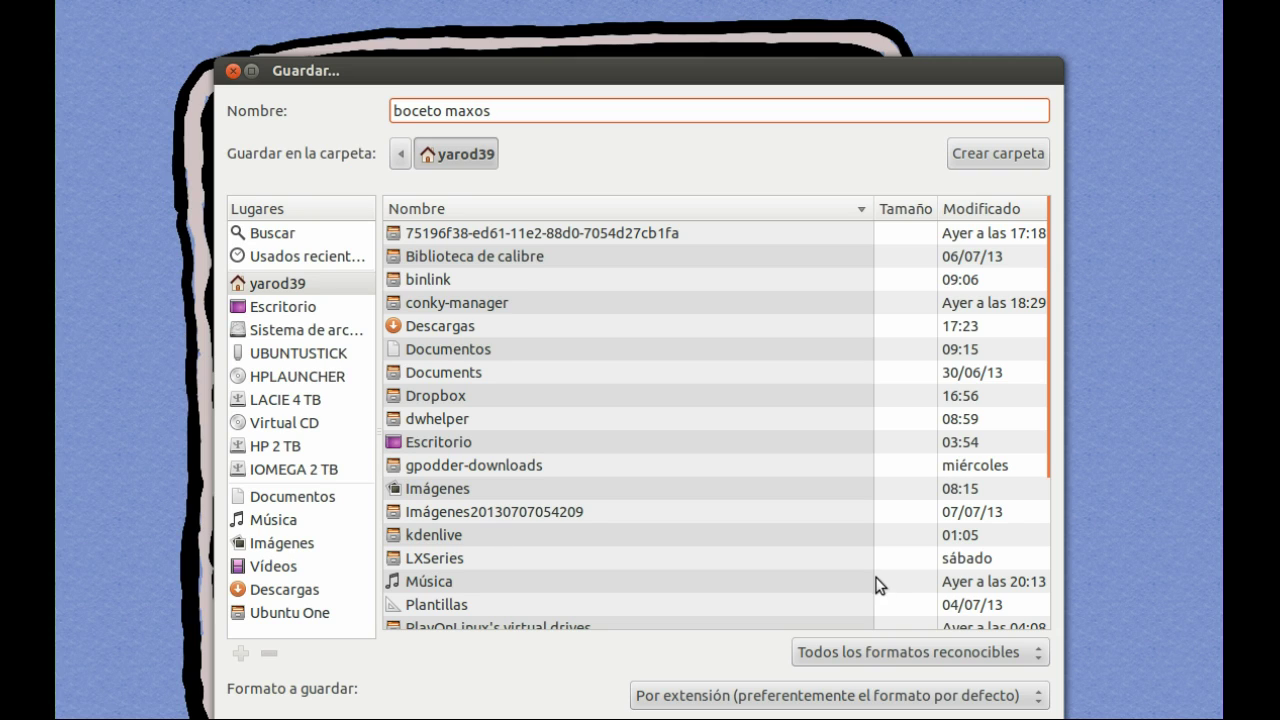
{"action": "left_click", "coordinate": [273, 543]}
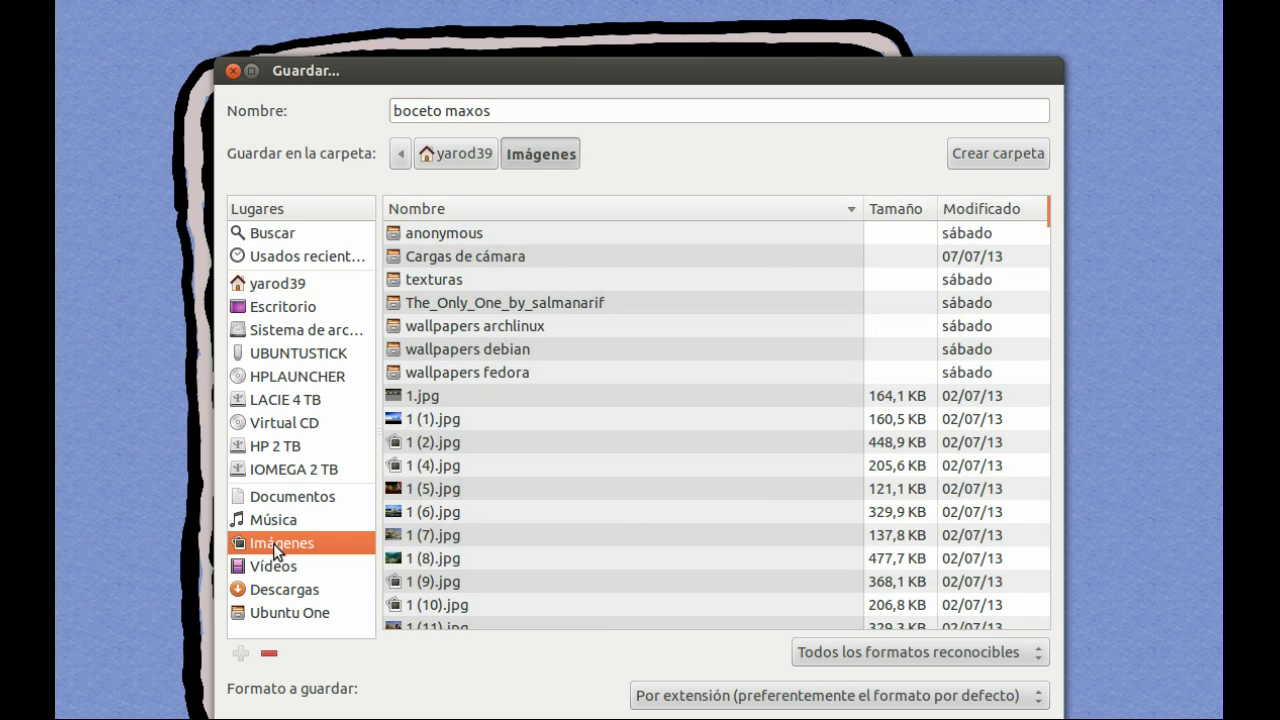
{"action": "left_click", "coordinate": [1030, 659]}
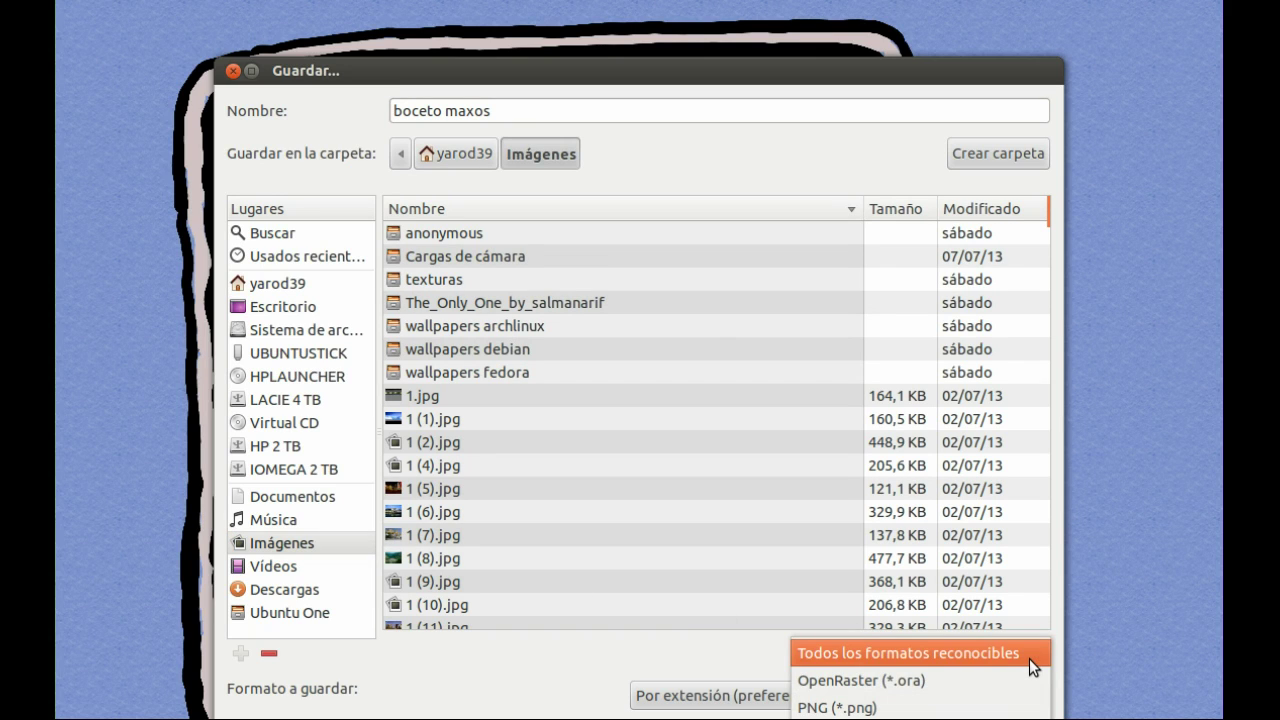
{"action": "key", "text": "Down"}
{"action": "key", "text": "Down"}
{"action": "key", "text": "Down"}
{"action": "key", "text": "Return"}
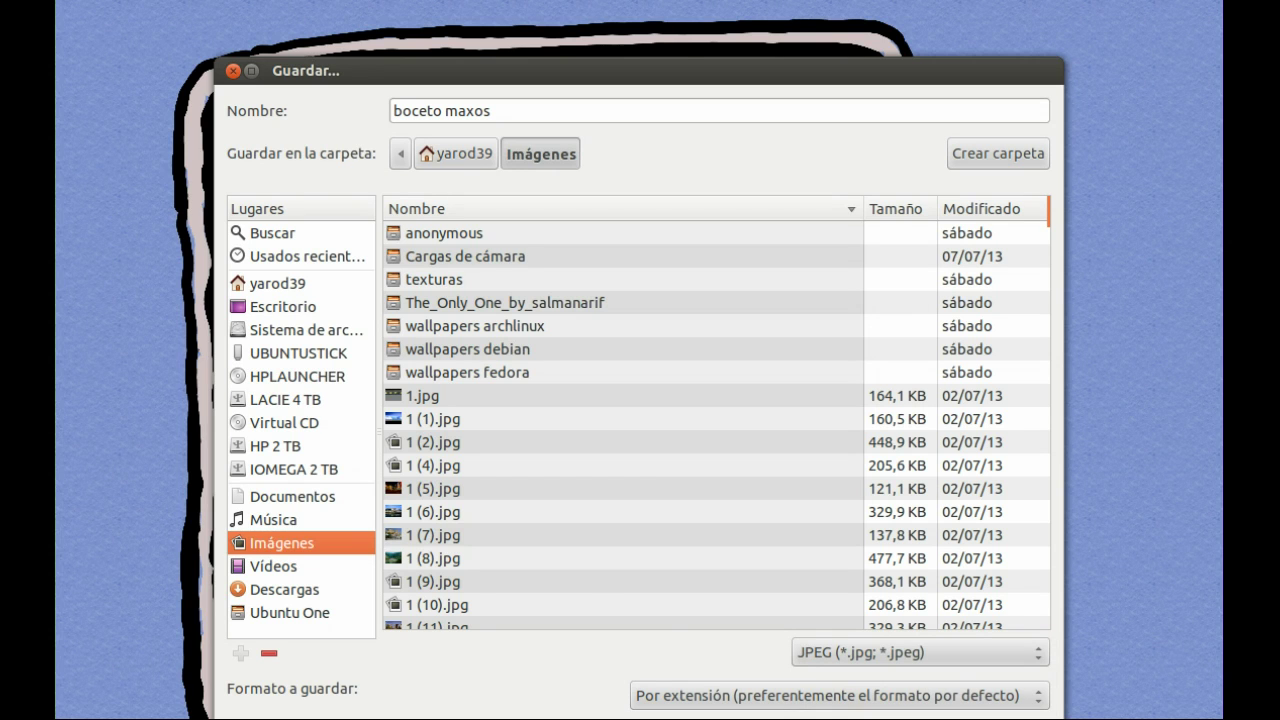
{"action": "key", "text": "Return"}
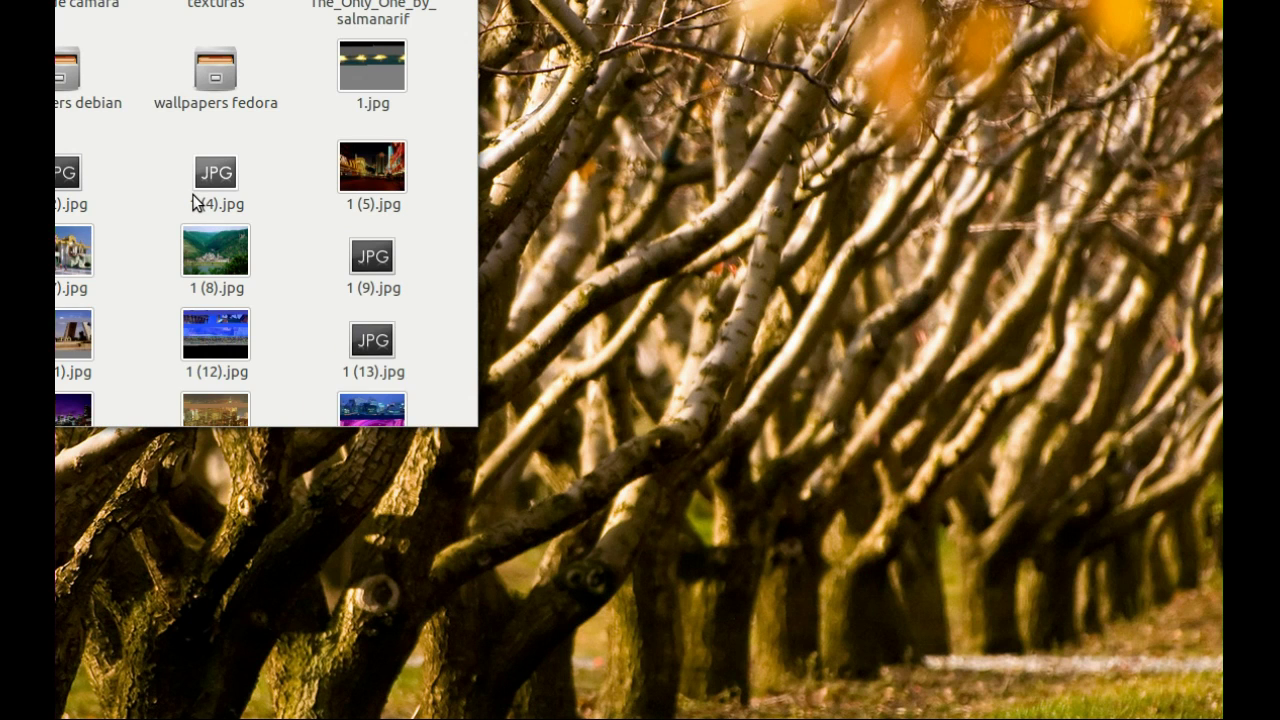
Find the saved boceto maxos.ora in the Imágenes folder, open it to check the drawing, and close the view.
{"action": "scroll", "coordinate": [193, 201], "scroll_direction": "down", "scroll_amount": 10}
{"action": "scroll", "coordinate": [193, 201], "scroll_direction": "down", "scroll_amount": 5}
{"action": "scroll", "coordinate": [193, 201], "scroll_direction": "down", "scroll_amount": 3}
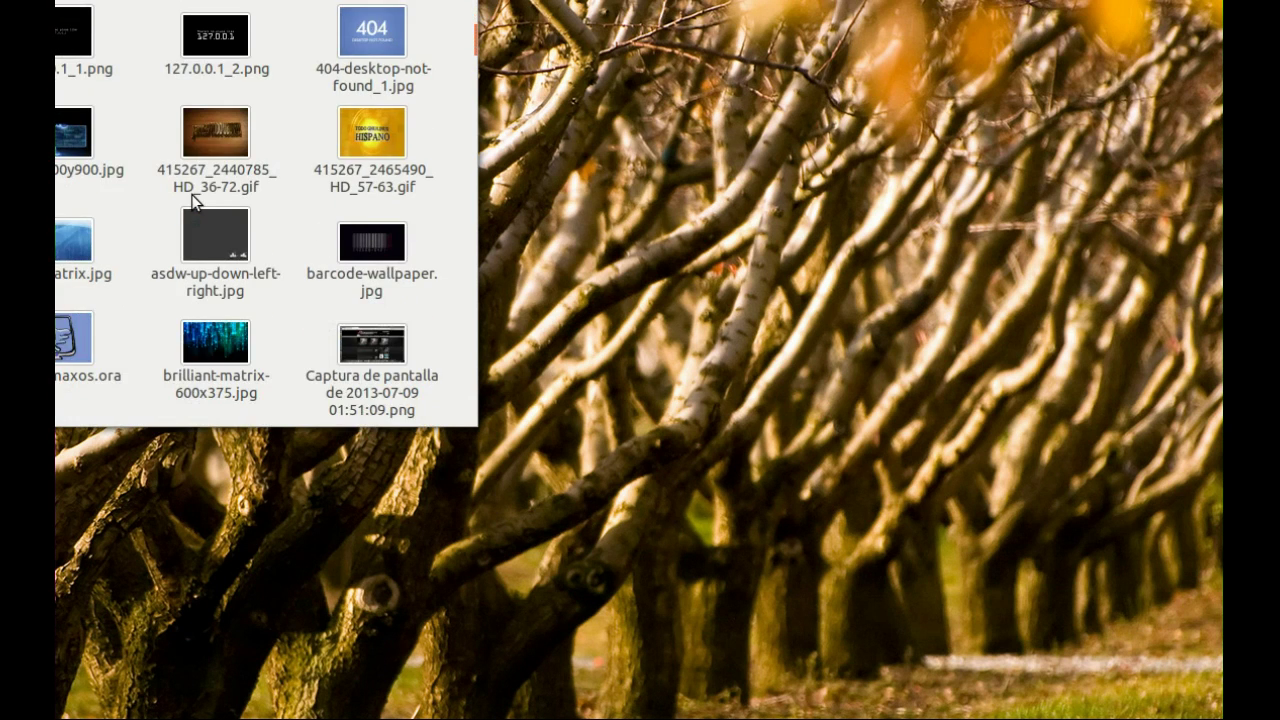
{"action": "left_click", "coordinate": [57, 347]}
{"action": "double_click", "coordinate": [56, 346]}
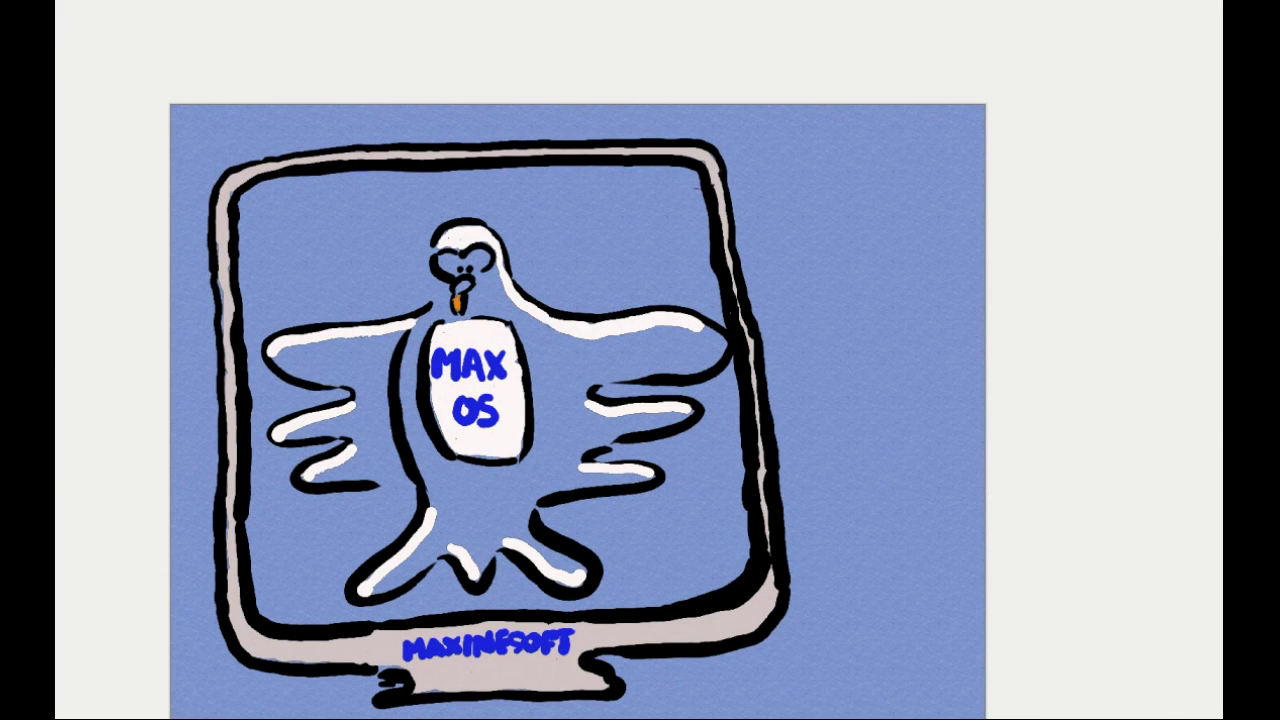
{"action": "key", "text": "Escape"}
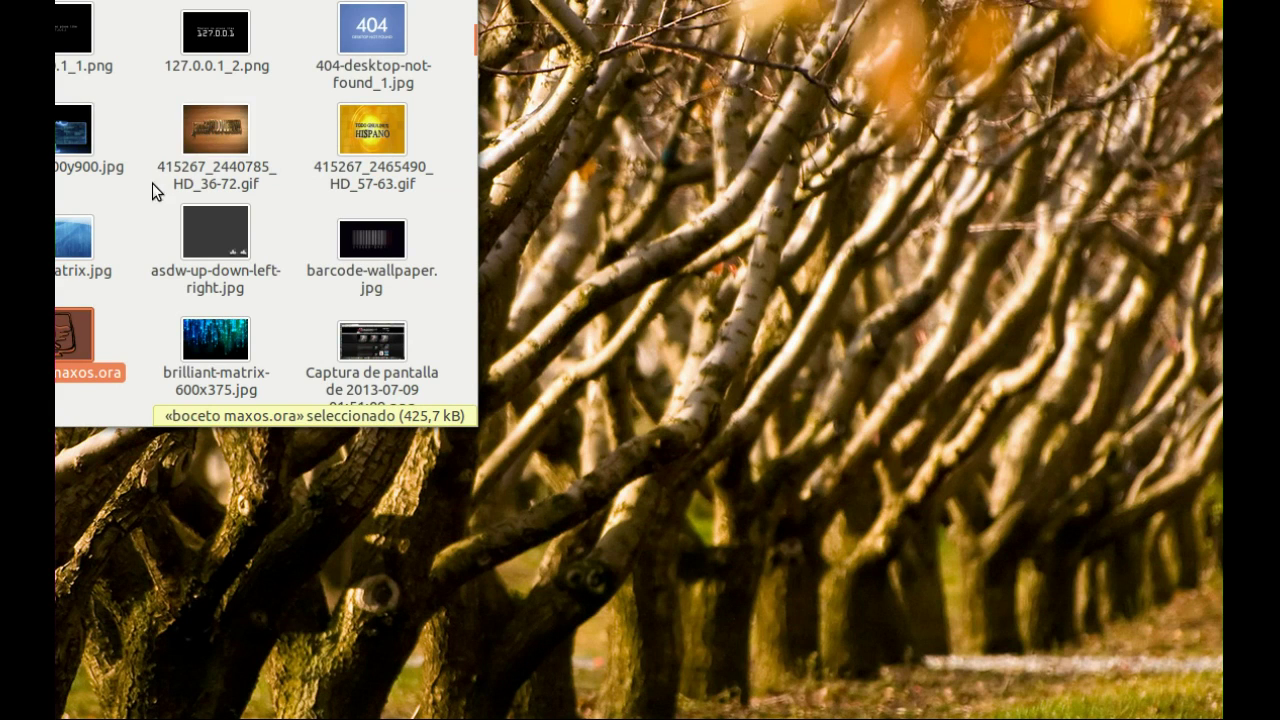
{"action": "right_click", "coordinate": [58, 346]}
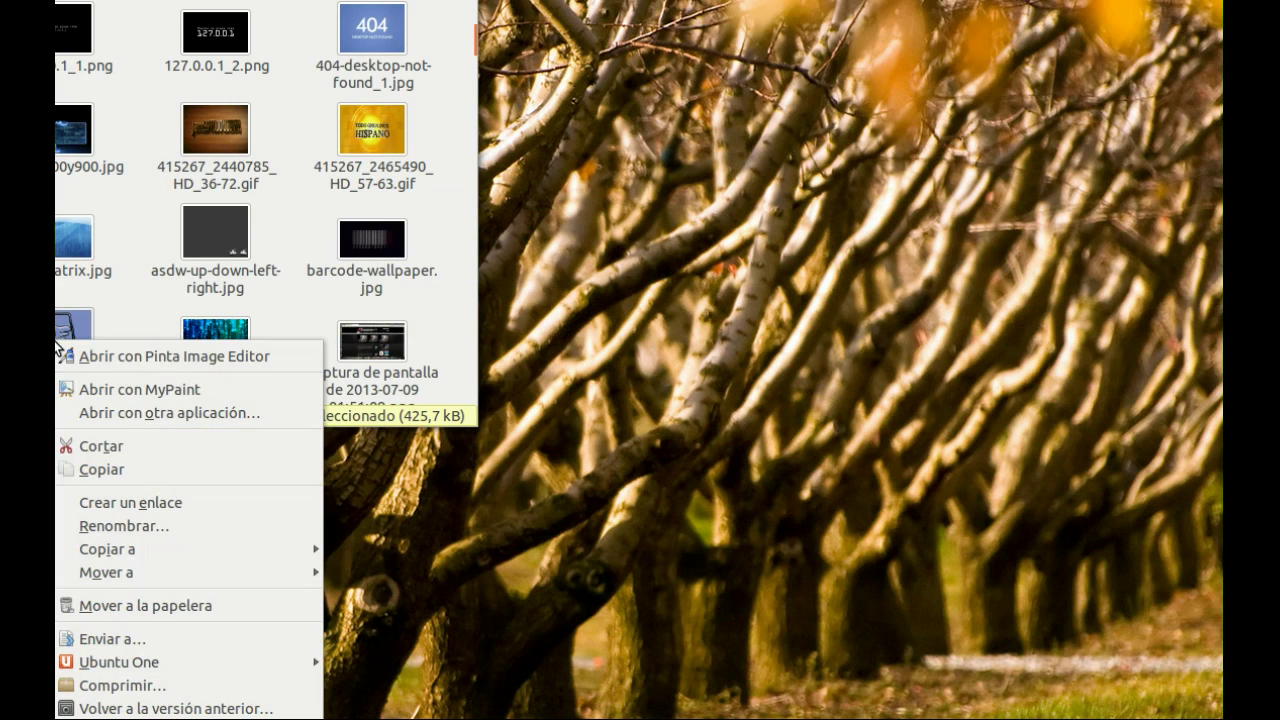
{"action": "left_click", "coordinate": [62, 411]}
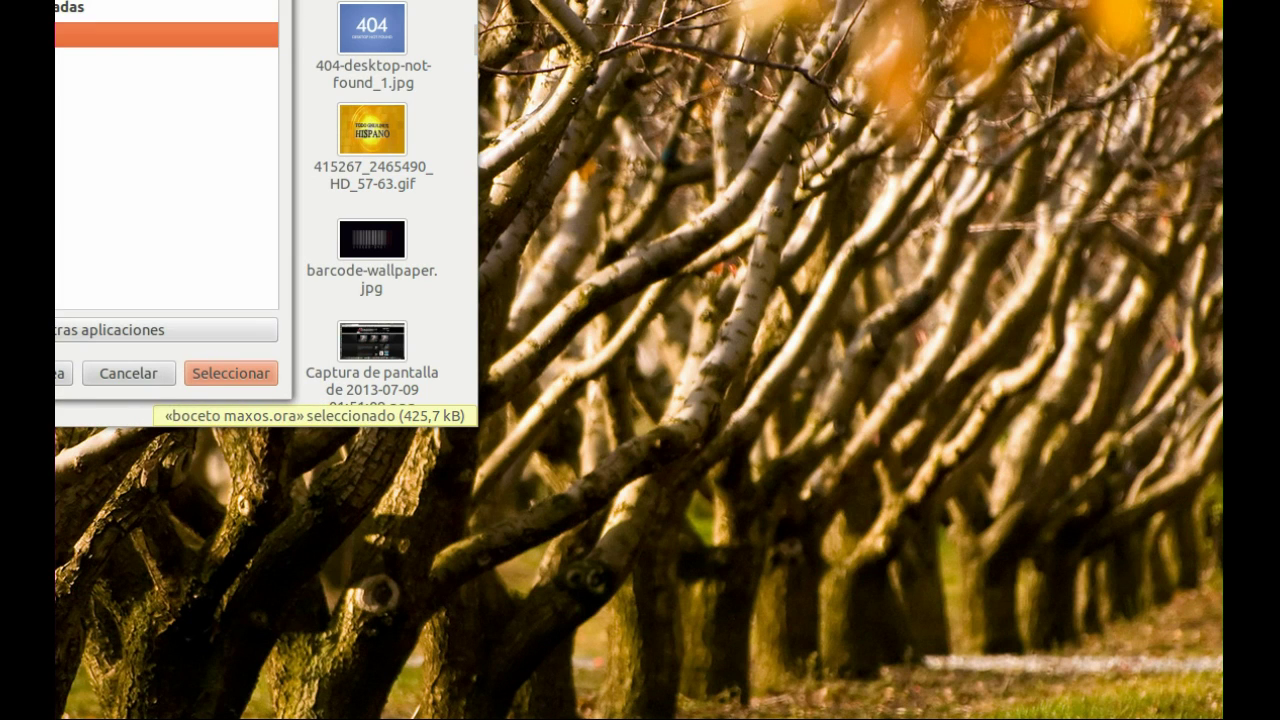
{"action": "left_click", "coordinate": [134, 373]}
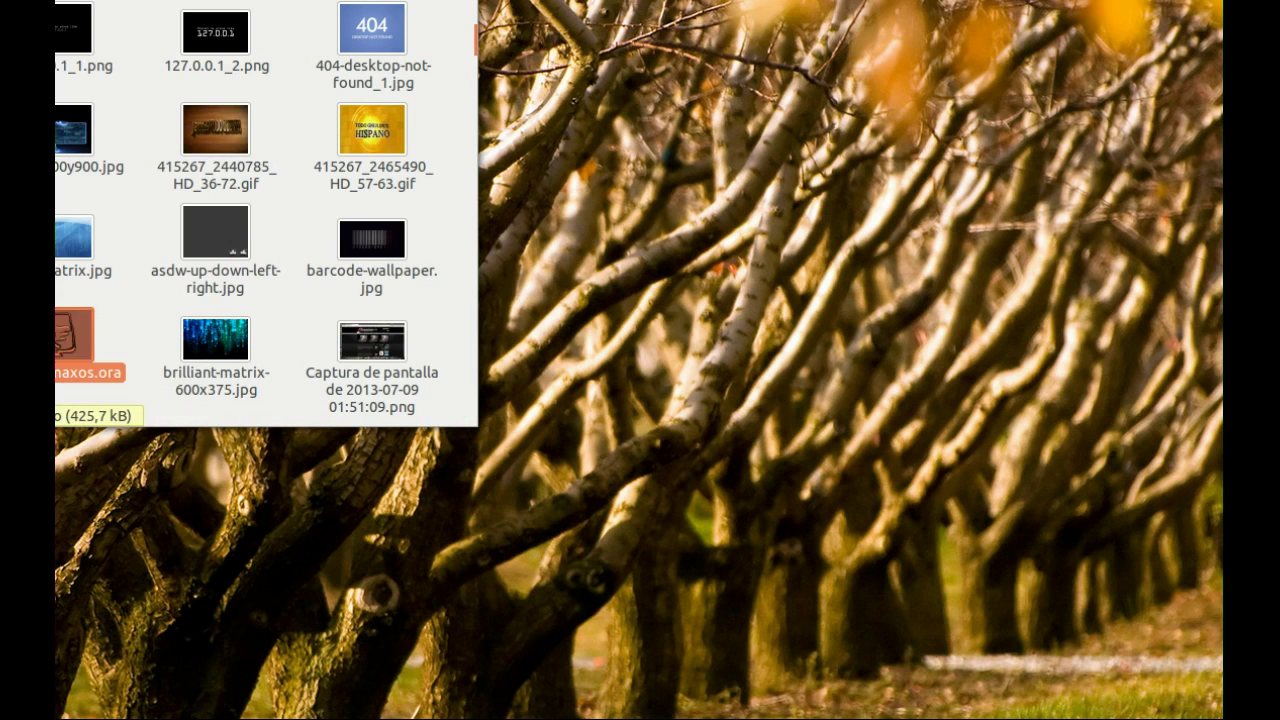
Close the image folder window and launch the Inkscape vector graphics editor with an empty page.
{"action": "key", "text": "ctrl+w"}
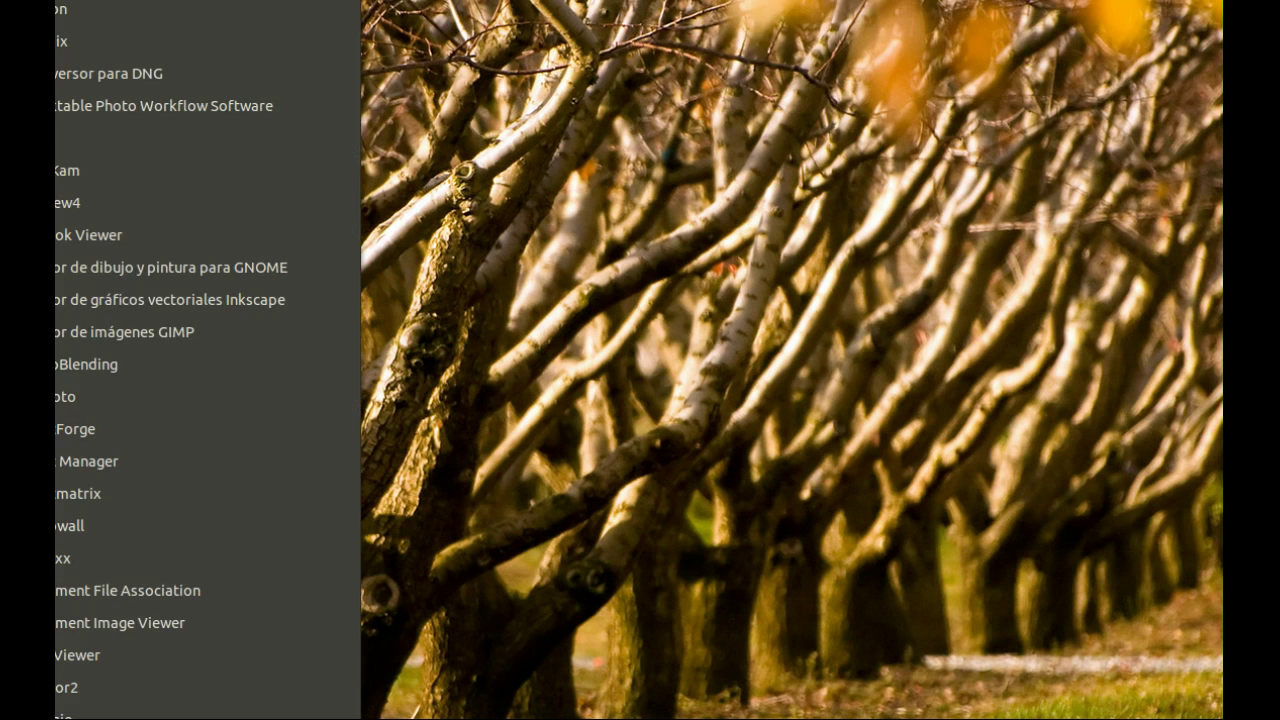
{"action": "left_click", "coordinate": [69, 302]}
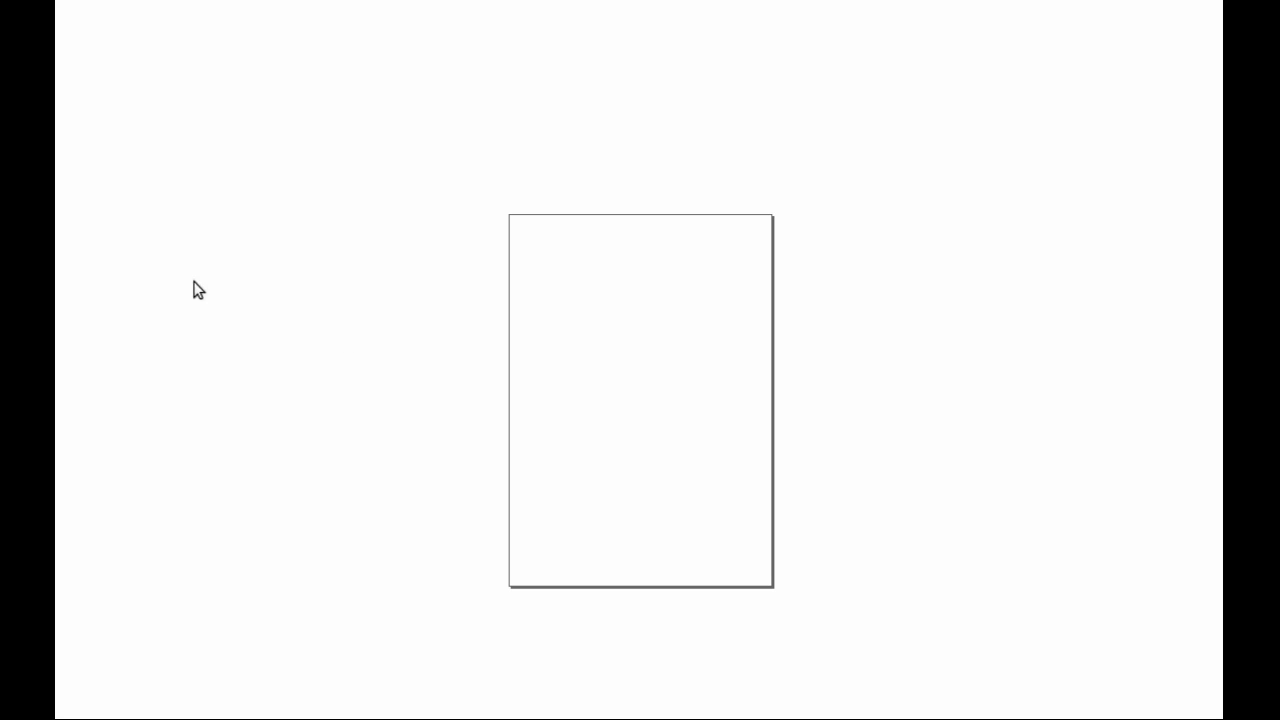
{"action": "scroll", "coordinate": [671, 429], "scroll_direction": "up", "scroll_amount": 5}
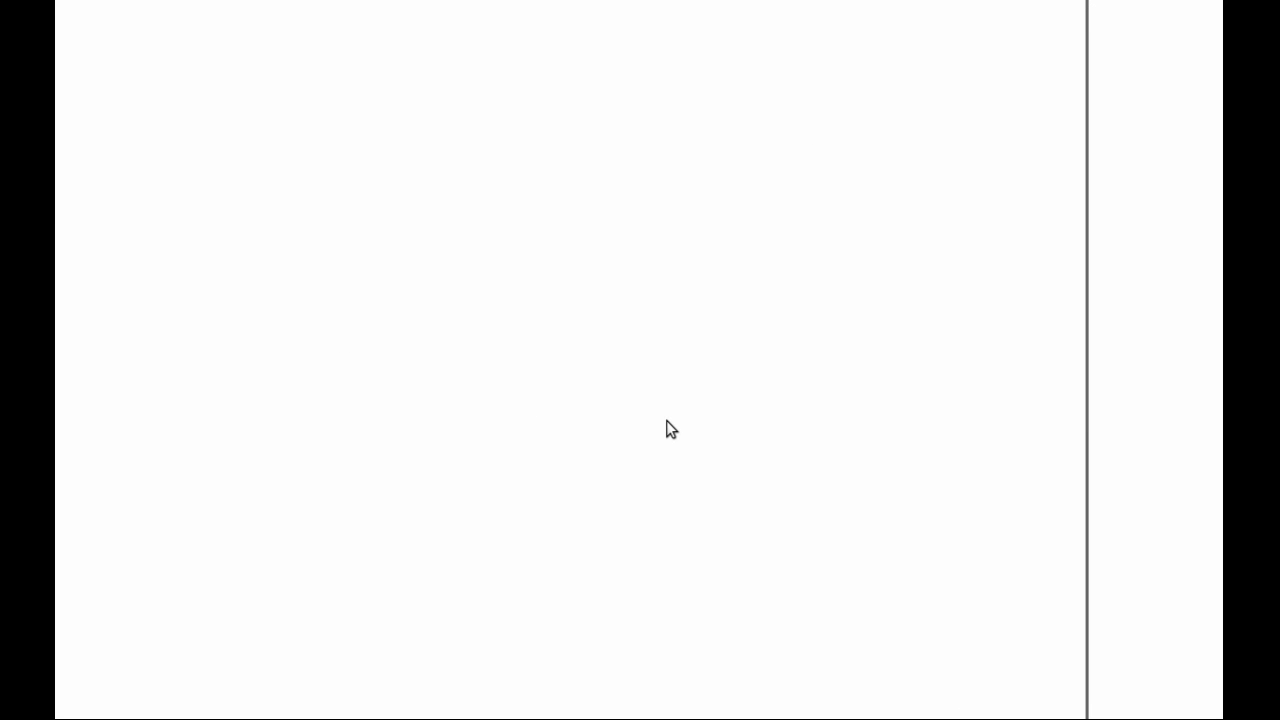
{"action": "scroll", "coordinate": [671, 429], "scroll_direction": "down", "scroll_amount": 1}
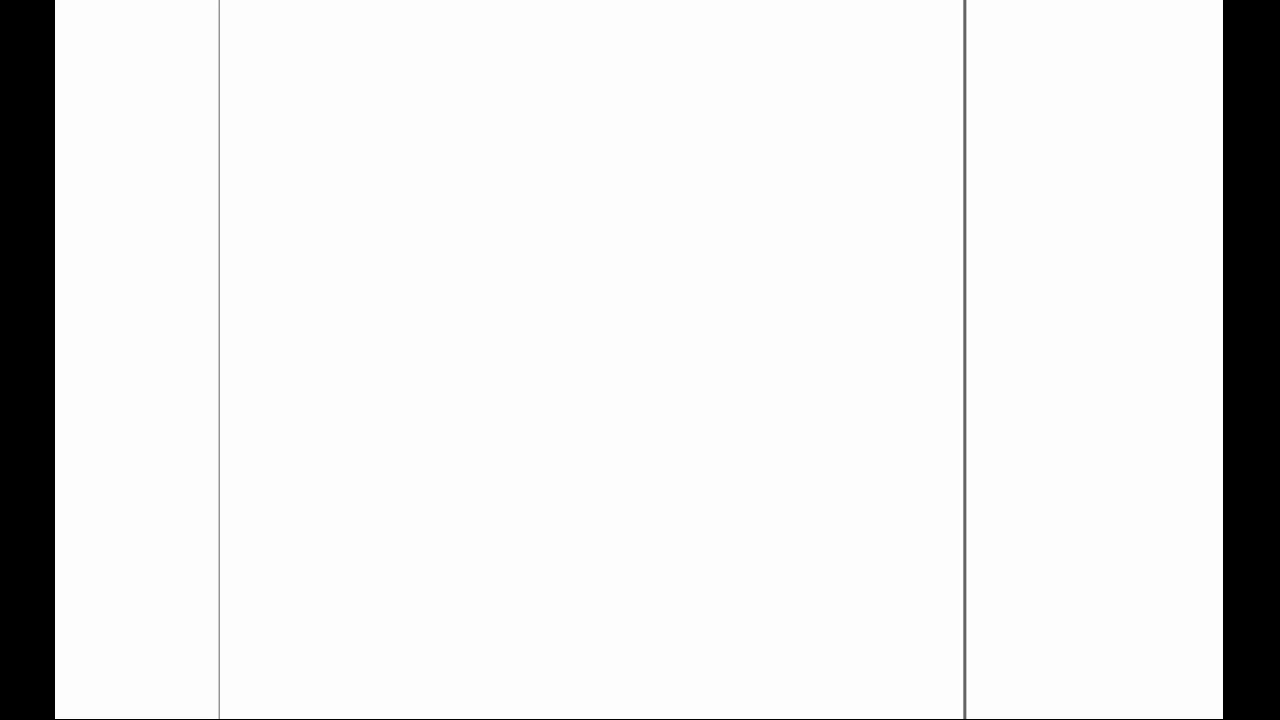
Start an import and look through the Imágenes folder for the saved boceto maxos drawing.
{"action": "key", "text": "shift+ctrl+e"}
{"action": "key", "text": "ctrl+i"}
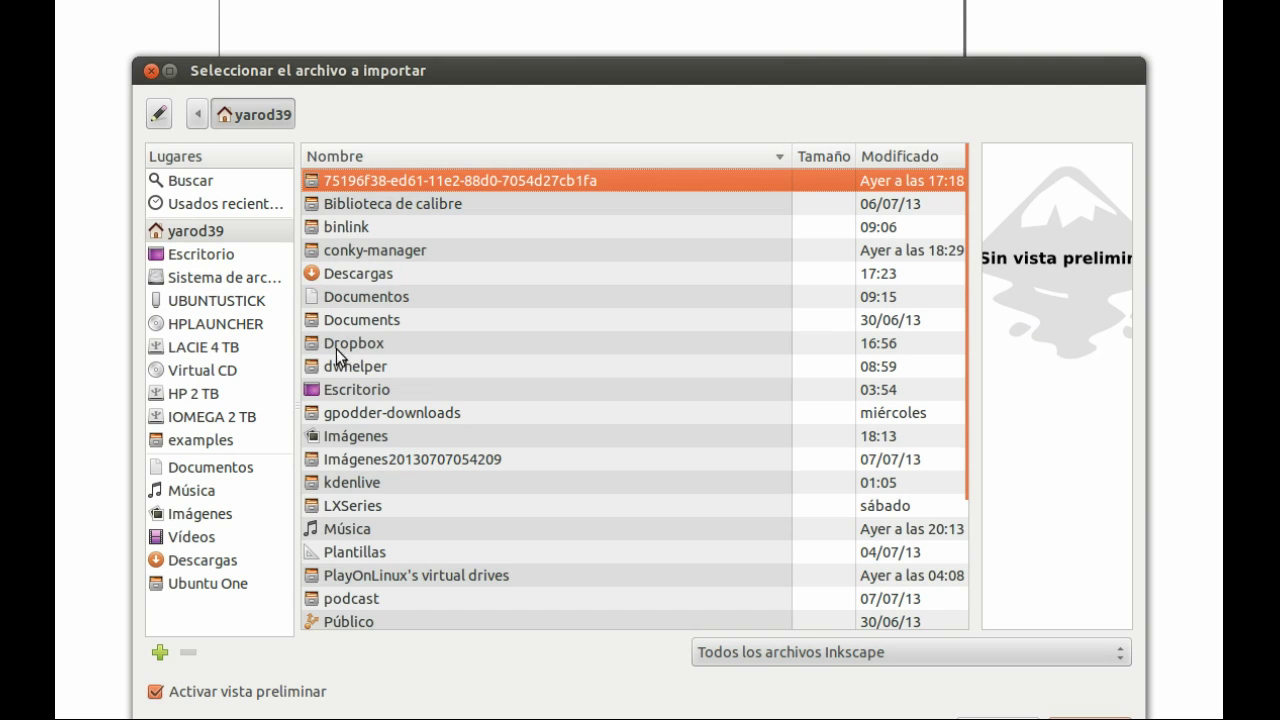
{"action": "left_click", "coordinate": [216, 515]}
{"action": "scroll", "coordinate": [360, 410], "scroll_direction": "down", "scroll_amount": 10}
{"action": "scroll", "coordinate": [358, 416], "scroll_direction": "down", "scroll_amount": 12}
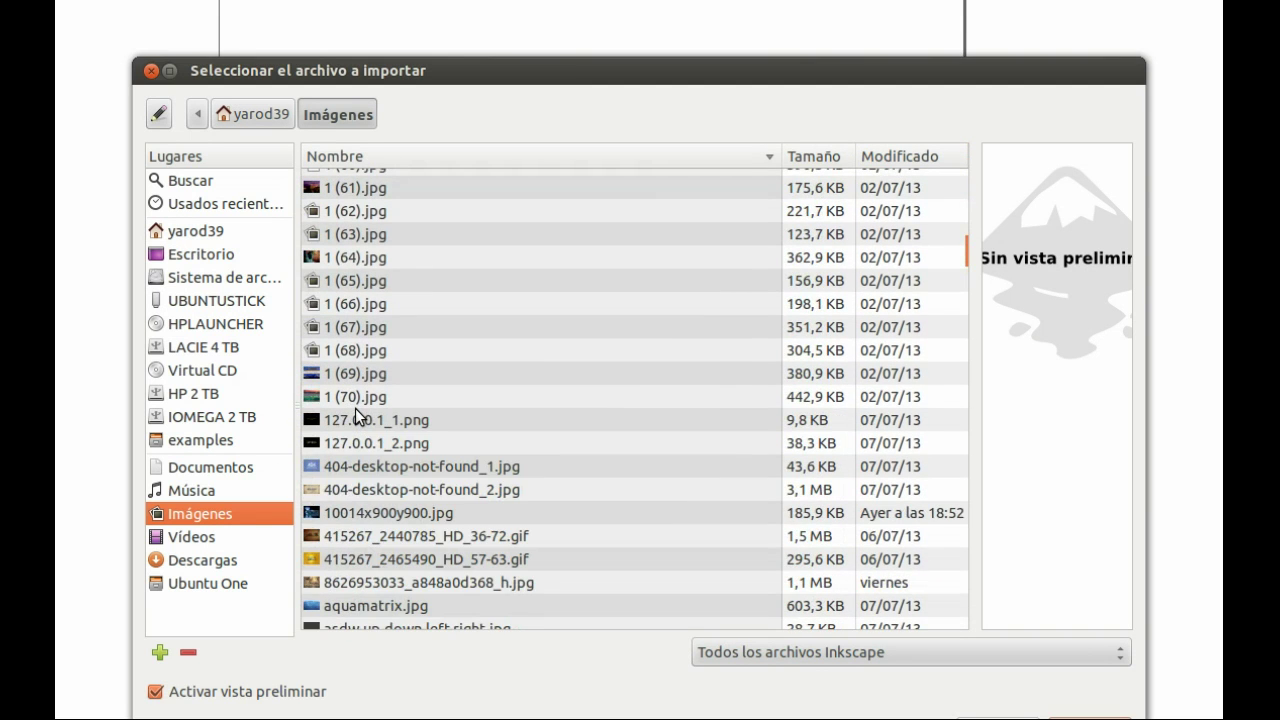
{"action": "scroll", "coordinate": [357, 416], "scroll_direction": "down", "scroll_amount": 5}
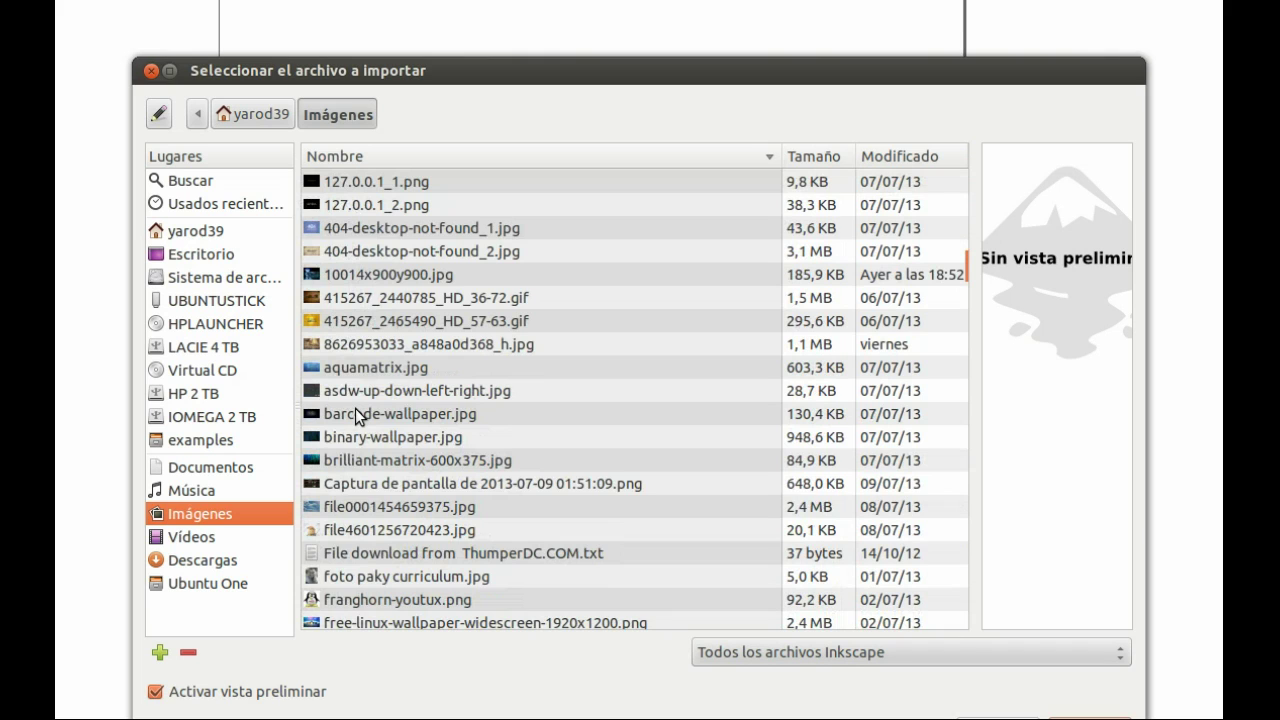
{"action": "scroll", "coordinate": [357, 416], "scroll_direction": "down", "scroll_amount": 3}
{"action": "scroll", "coordinate": [357, 416], "scroll_direction": "down", "scroll_amount": 15}
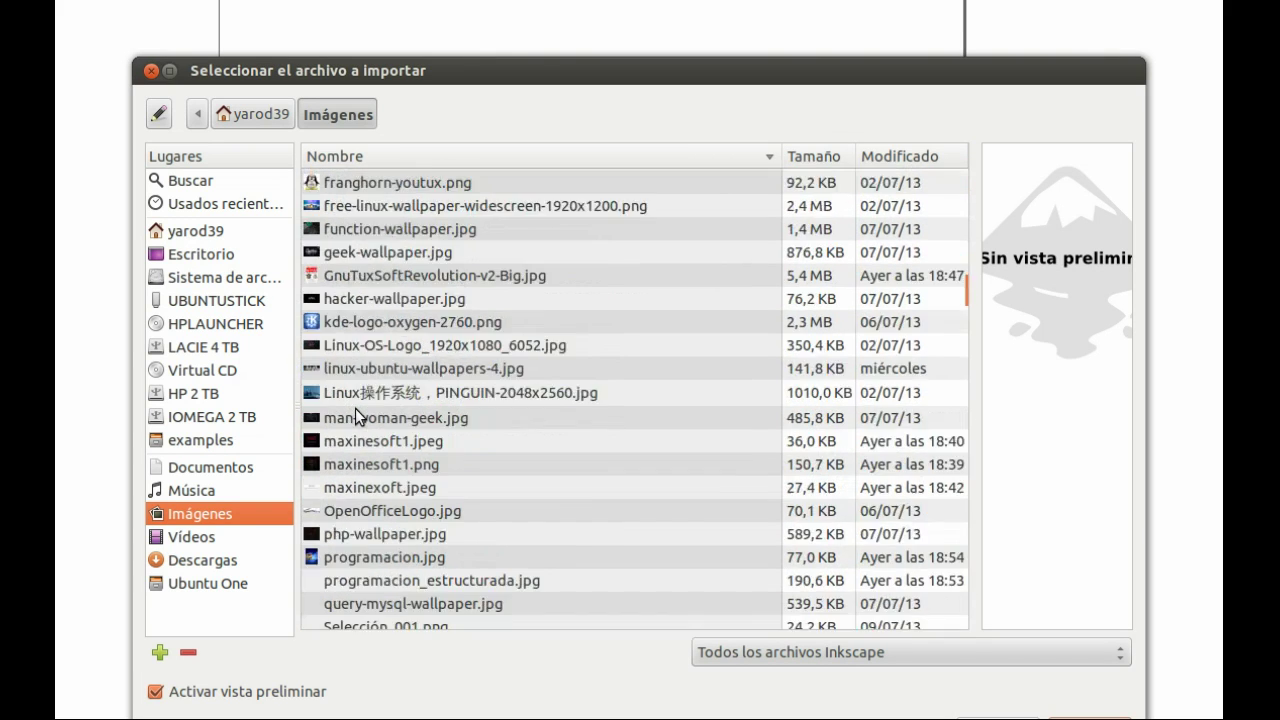
{"action": "scroll", "coordinate": [357, 416], "scroll_direction": "down", "scroll_amount": 10}
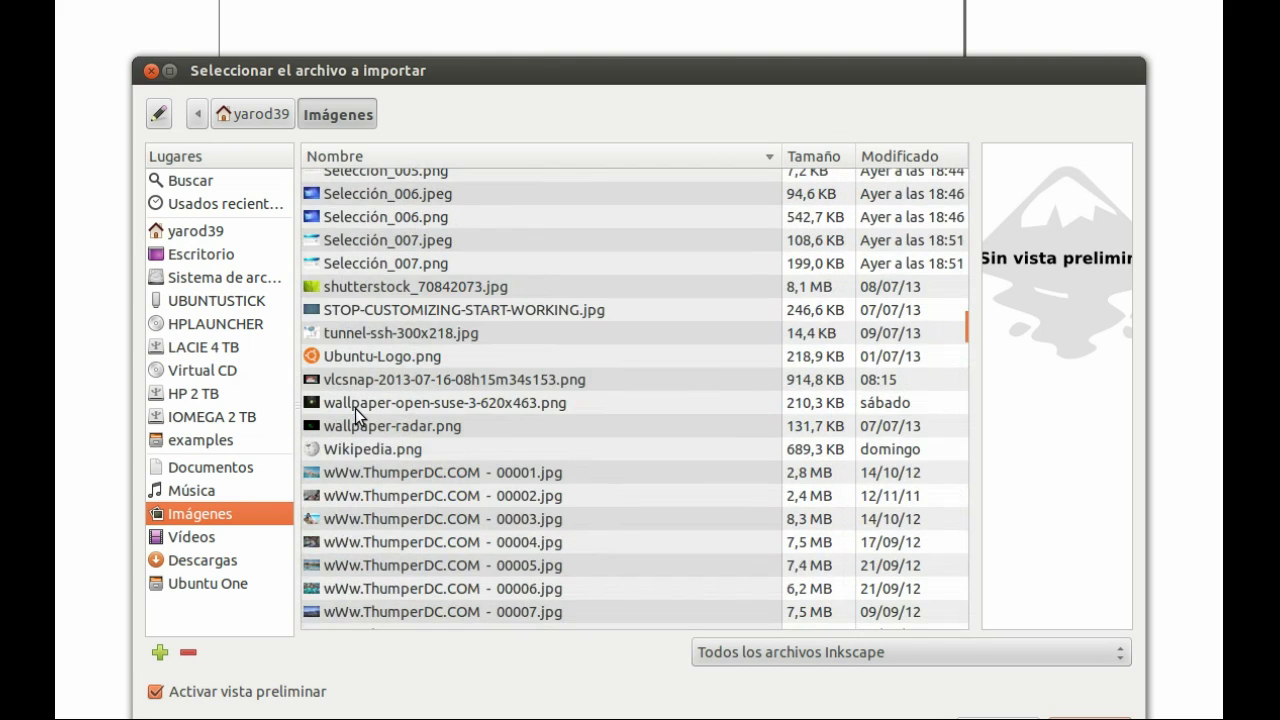
{"action": "scroll", "coordinate": [355, 409], "scroll_direction": "down", "scroll_amount": 10}
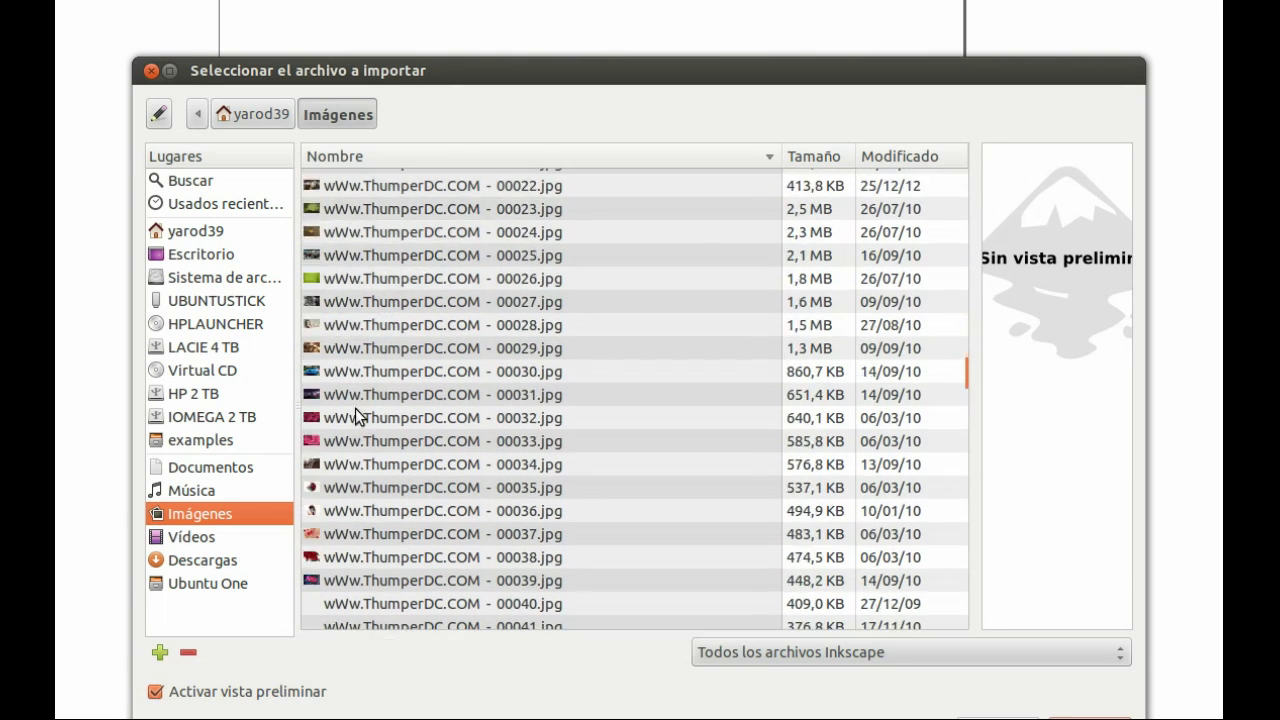
{"action": "scroll", "coordinate": [355, 414], "scroll_direction": "down", "scroll_amount": 9}
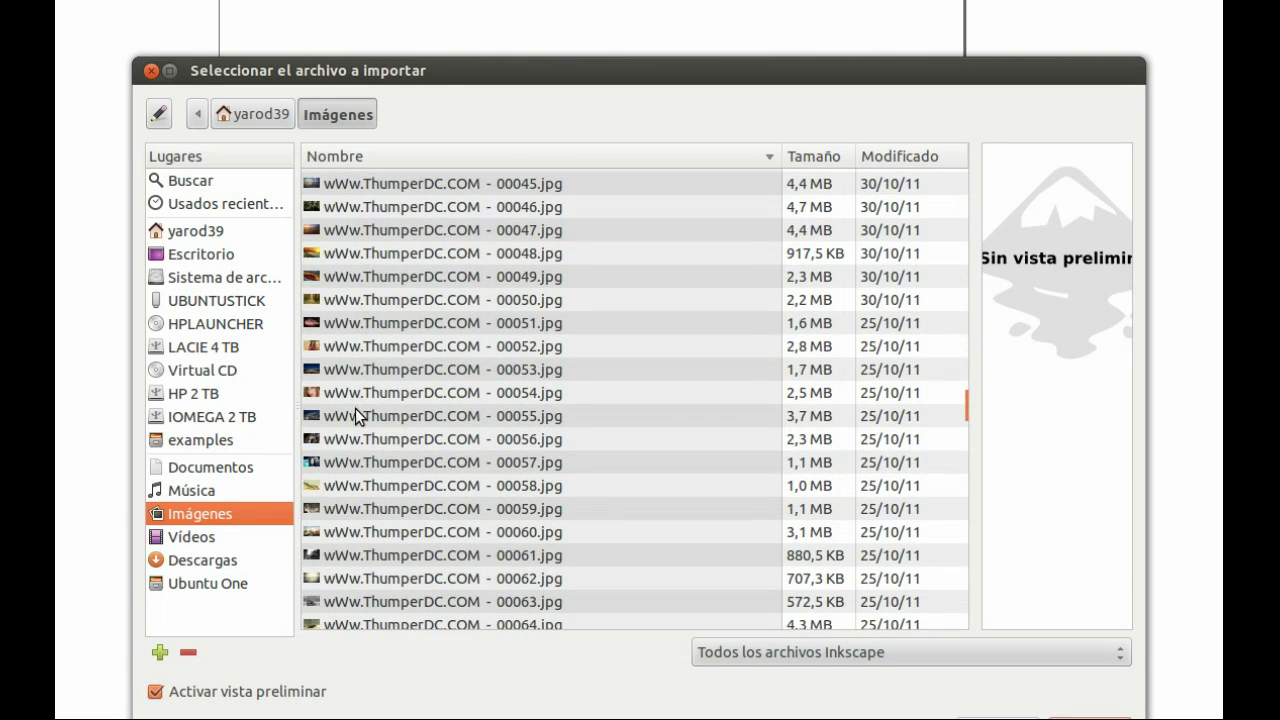
{"action": "scroll", "coordinate": [357, 416], "scroll_direction": "down", "scroll_amount": 6}
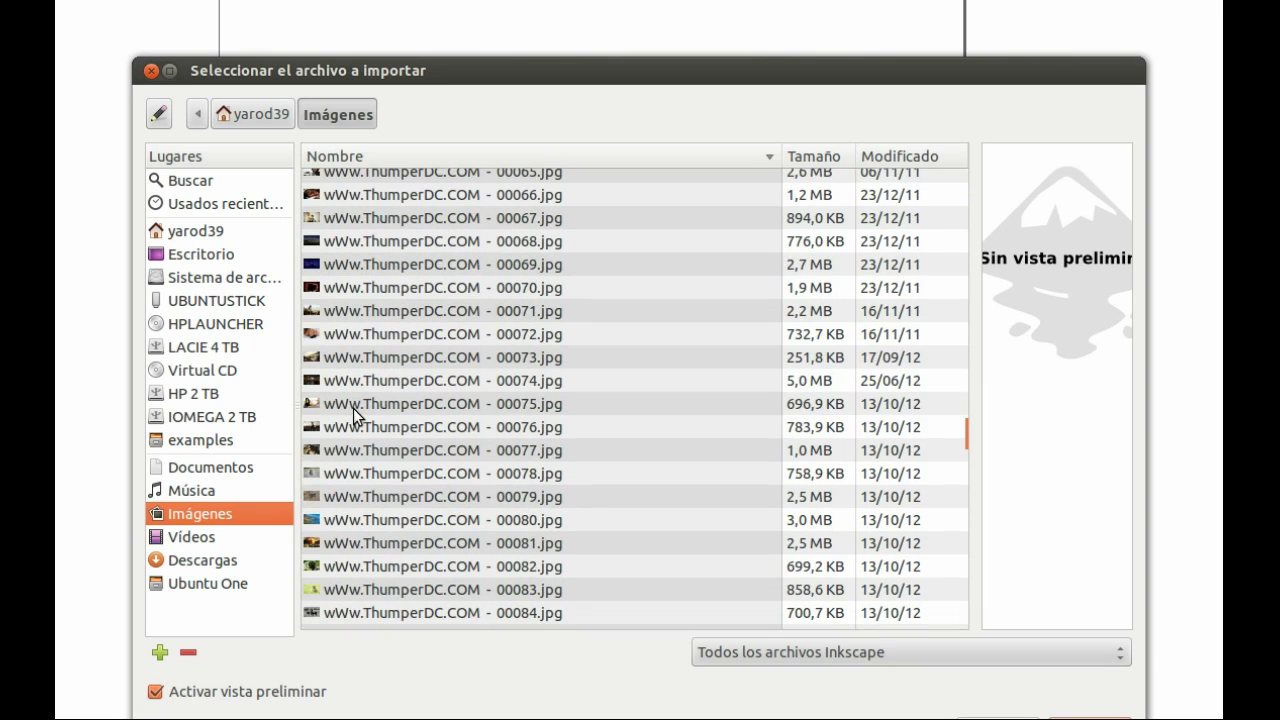
{"action": "scroll", "coordinate": [355, 415], "scroll_direction": "down", "scroll_amount": 2}
{"action": "scroll", "coordinate": [355, 417], "scroll_direction": "down", "scroll_amount": 8}
{"action": "scroll", "coordinate": [355, 416], "scroll_direction": "down", "scroll_amount": 12}
{"action": "scroll", "coordinate": [355, 415], "scroll_direction": "down", "scroll_amount": 14}
{"action": "scroll", "coordinate": [355, 417], "scroll_direction": "up", "scroll_amount": 18}
{"action": "scroll", "coordinate": [355, 416], "scroll_direction": "up", "scroll_amount": 16}
{"action": "scroll", "coordinate": [355, 415], "scroll_direction": "up", "scroll_amount": 7}
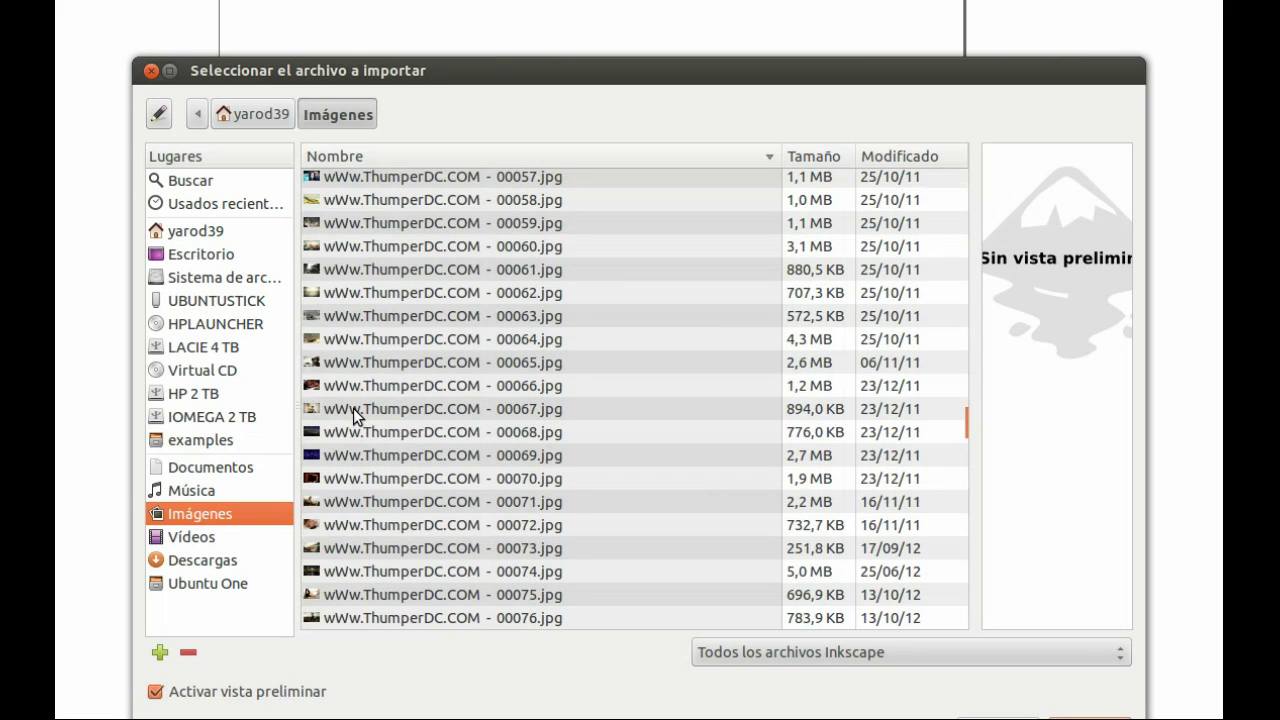
{"action": "scroll", "coordinate": [355, 415], "scroll_direction": "up", "scroll_amount": 15}
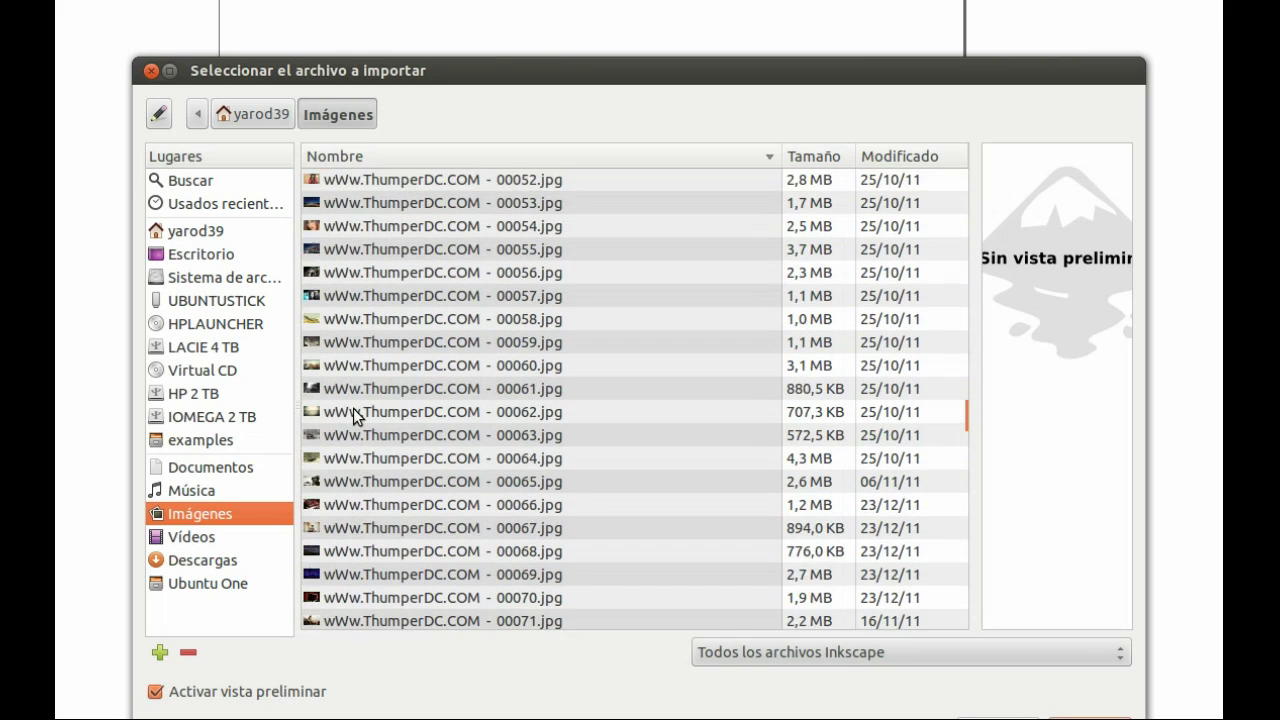
Import maxinexoft.jpeg from the Imágenes folder as an embedded image, and remove it from the page.
{"action": "scroll", "coordinate": [353, 408], "scroll_direction": "up", "scroll_amount": 13}
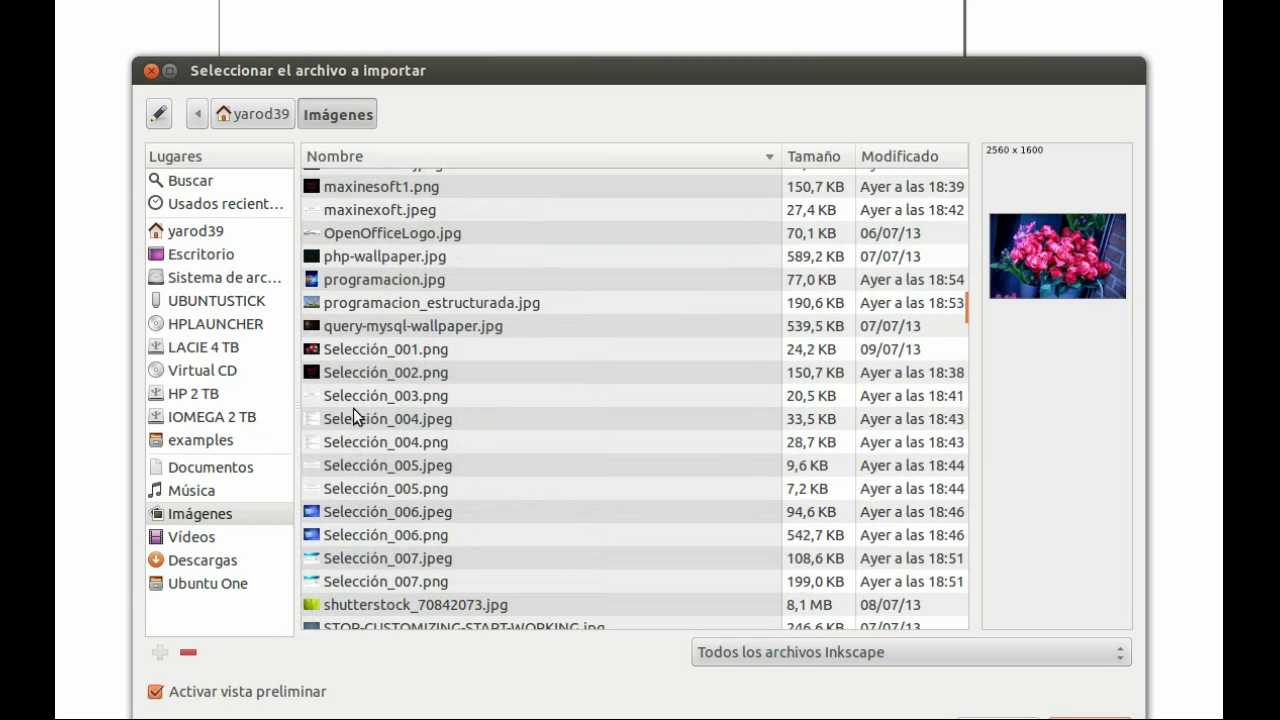
{"action": "scroll", "coordinate": [353, 408], "scroll_direction": "up", "scroll_amount": 3}
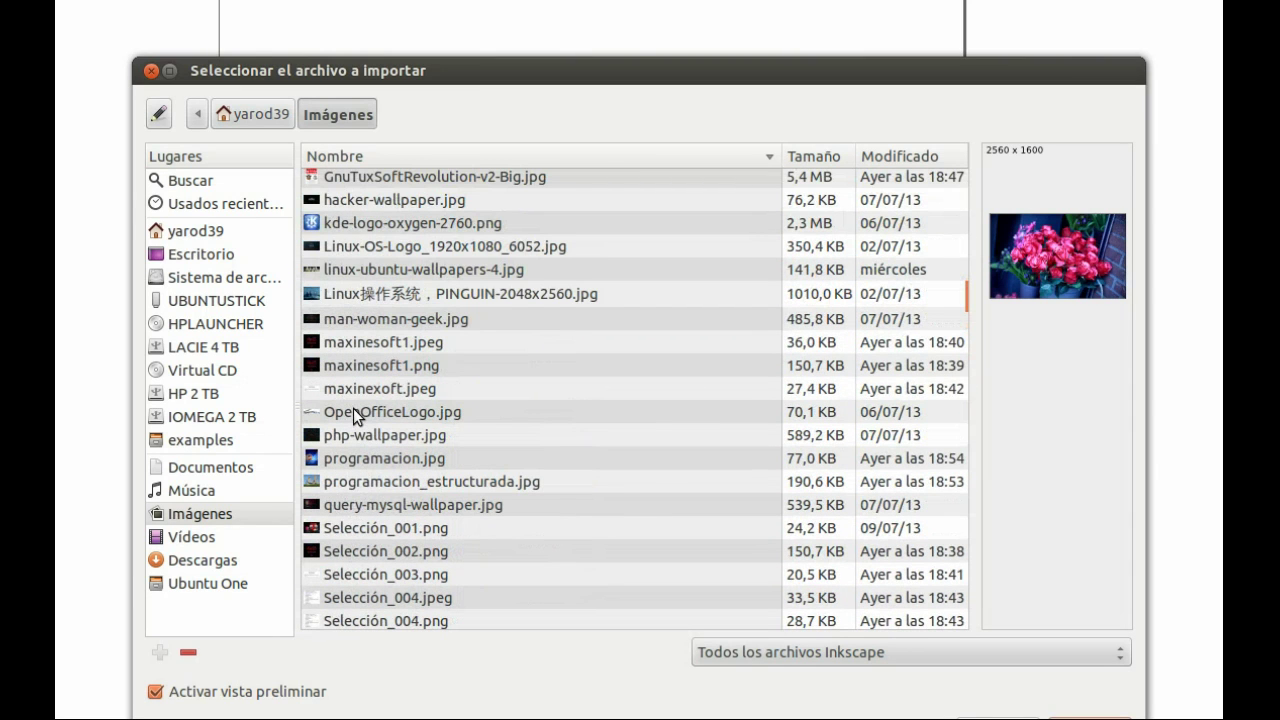
{"action": "double_click", "coordinate": [367, 386]}
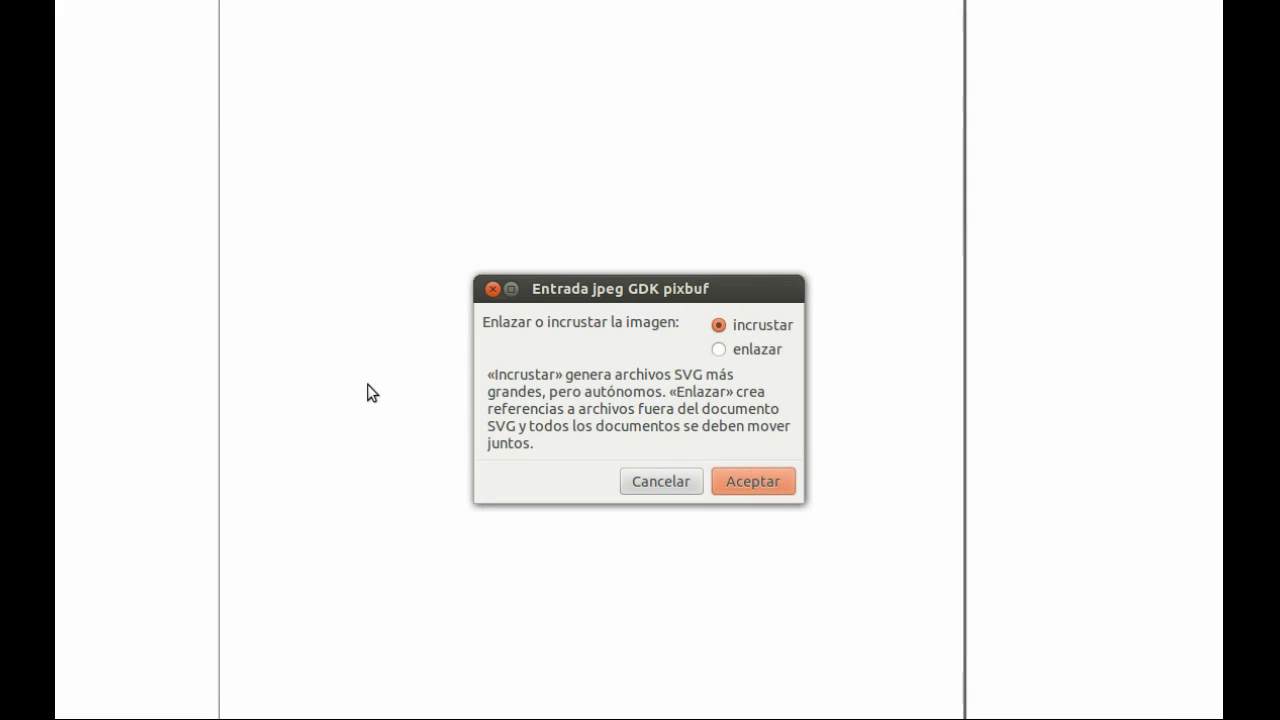
{"action": "left_click", "coordinate": [740, 481]}
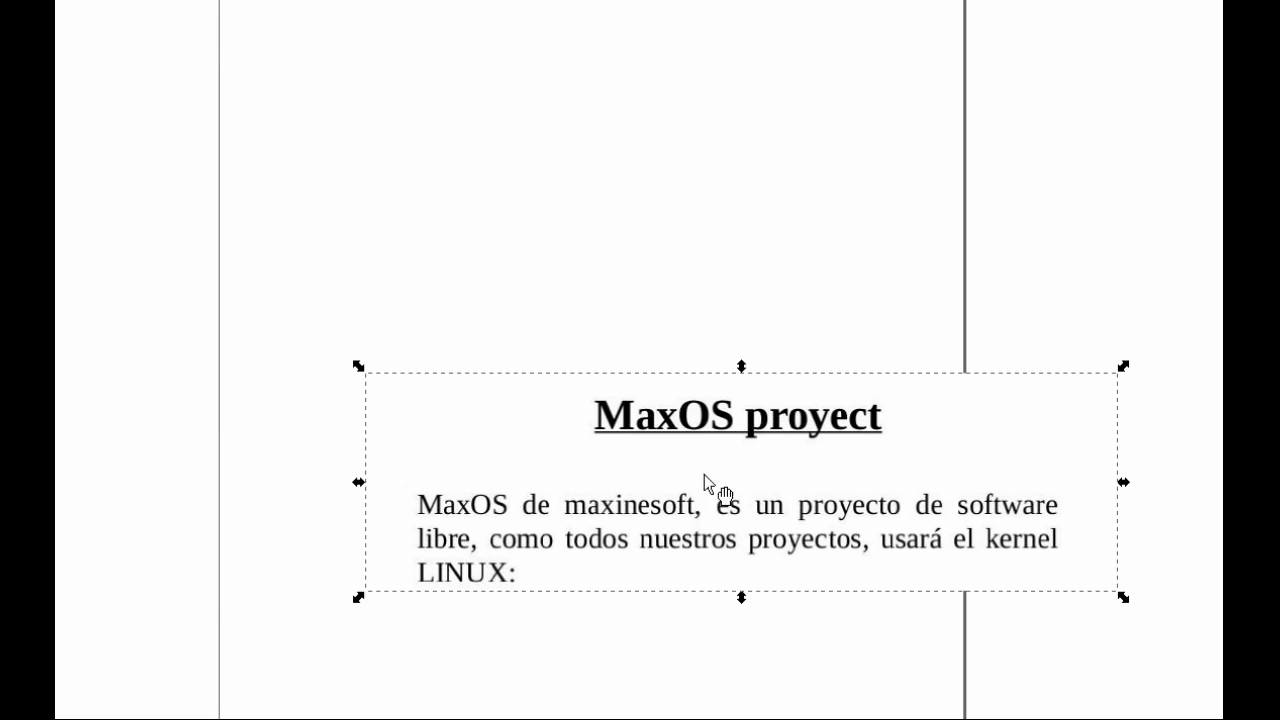
{"action": "right_click", "coordinate": [668, 461]}
{"action": "left_click", "coordinate": [692, 475]}
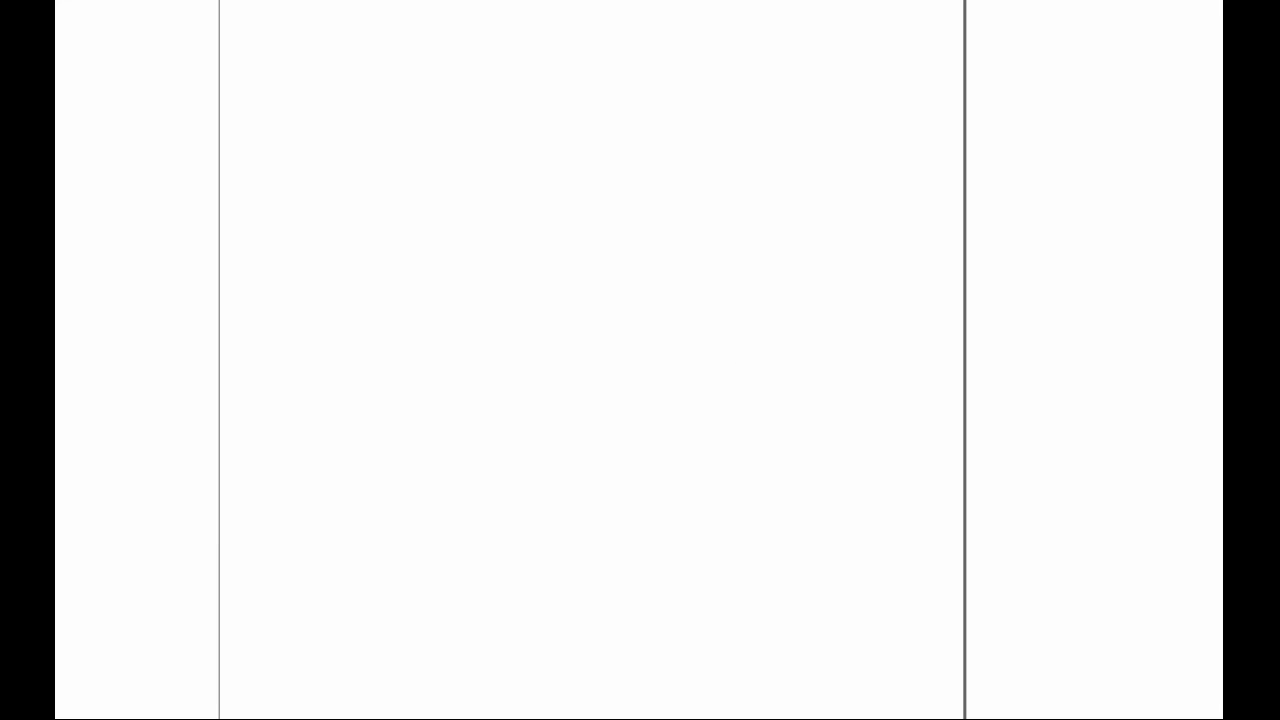
Start another image import and look through the Imágenes folder for the boceto maxos drawing.
{"action": "key", "text": "ctrl+i"}
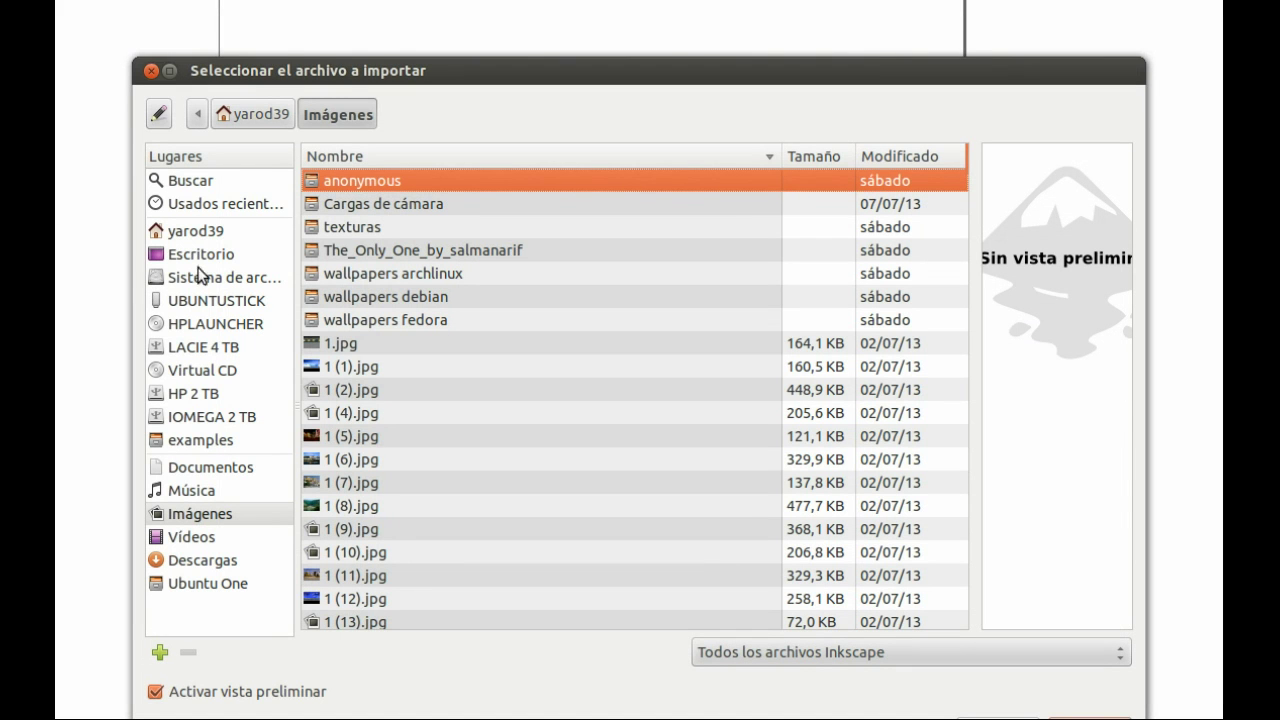
{"action": "scroll", "coordinate": [366, 398], "scroll_direction": "down", "scroll_amount": 15}
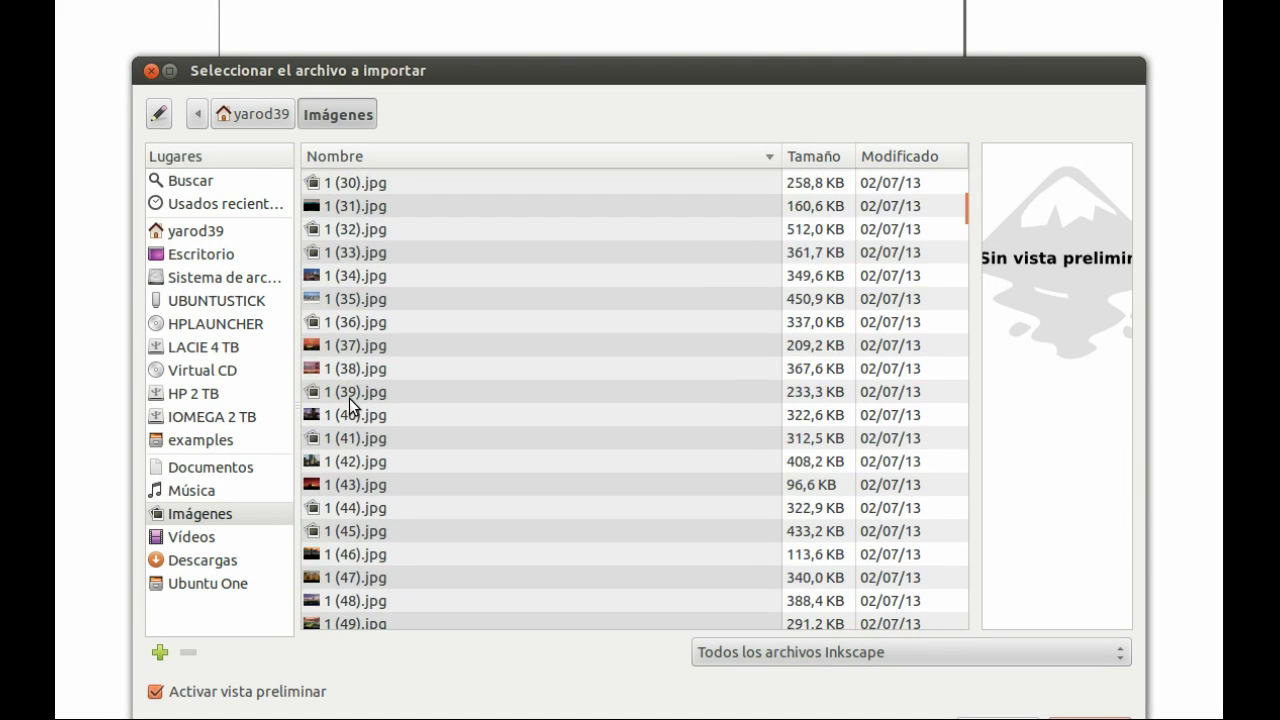
{"action": "scroll", "coordinate": [349, 405], "scroll_direction": "down", "scroll_amount": 5}
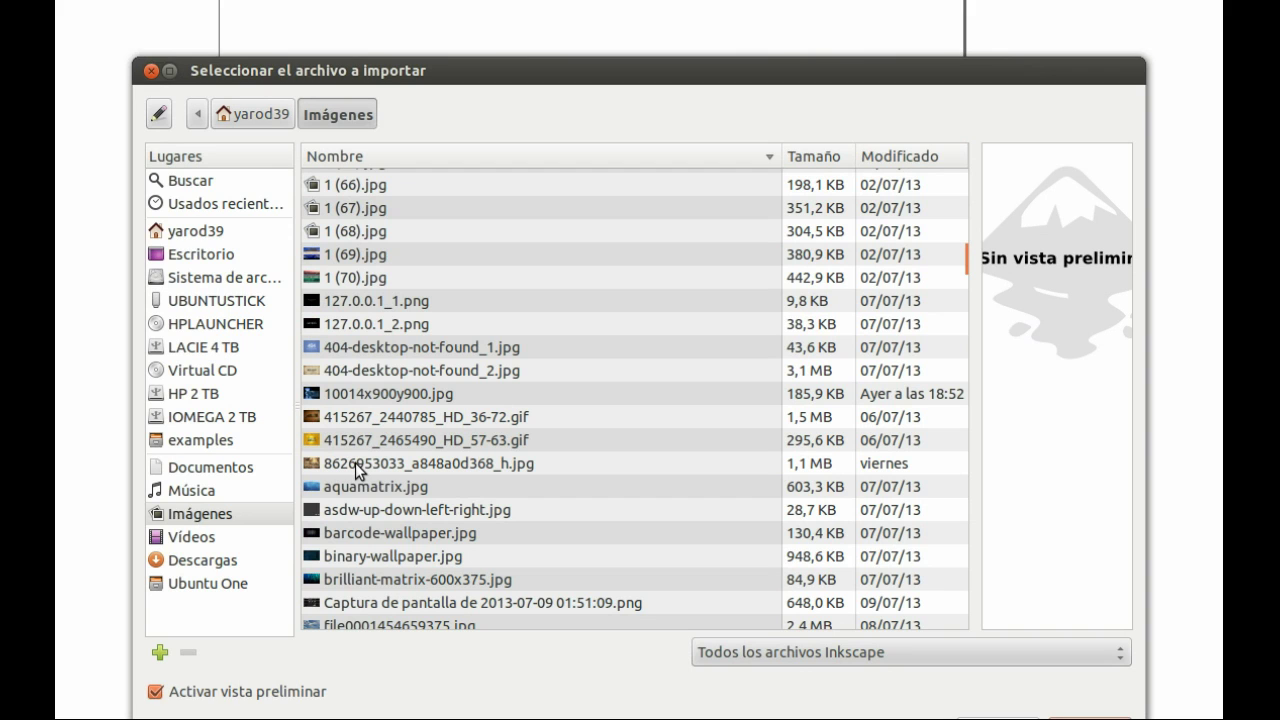
{"action": "scroll", "coordinate": [358, 472], "scroll_direction": "down", "scroll_amount": 2}
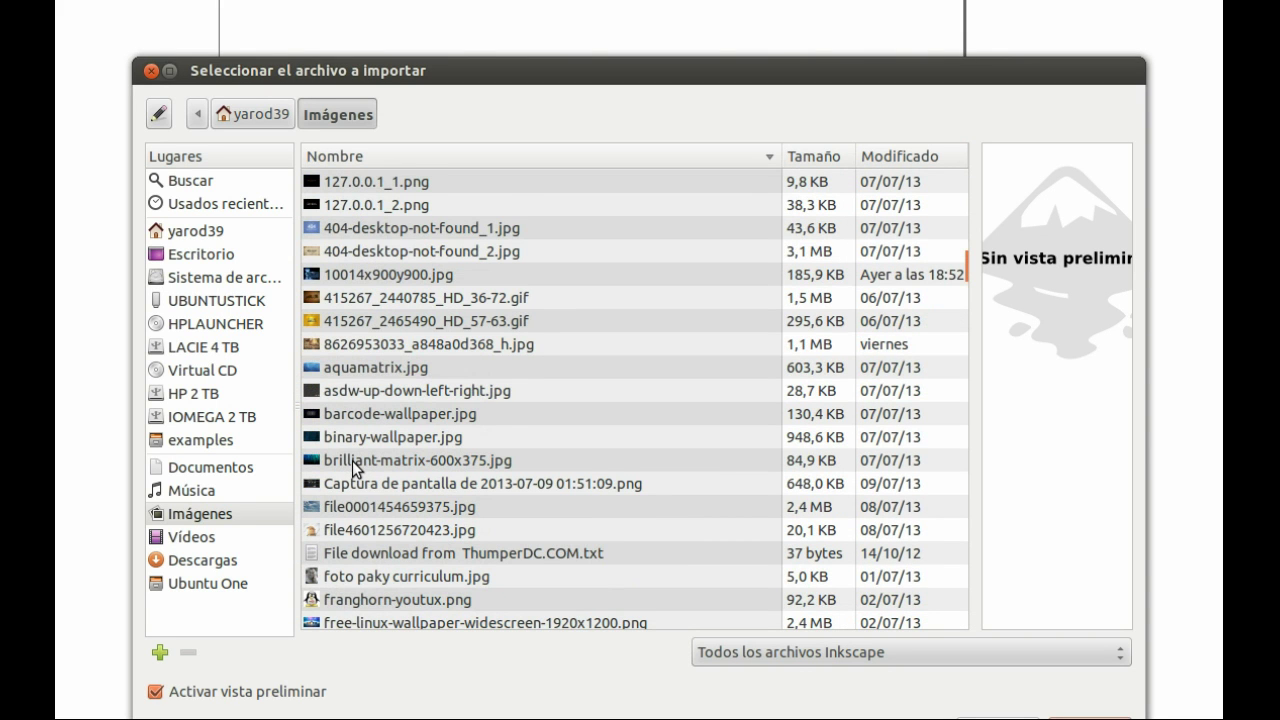
{"action": "scroll", "coordinate": [356, 468], "scroll_direction": "down", "scroll_amount": 2}
{"action": "scroll", "coordinate": [356, 468], "scroll_direction": "down", "scroll_amount": 3}
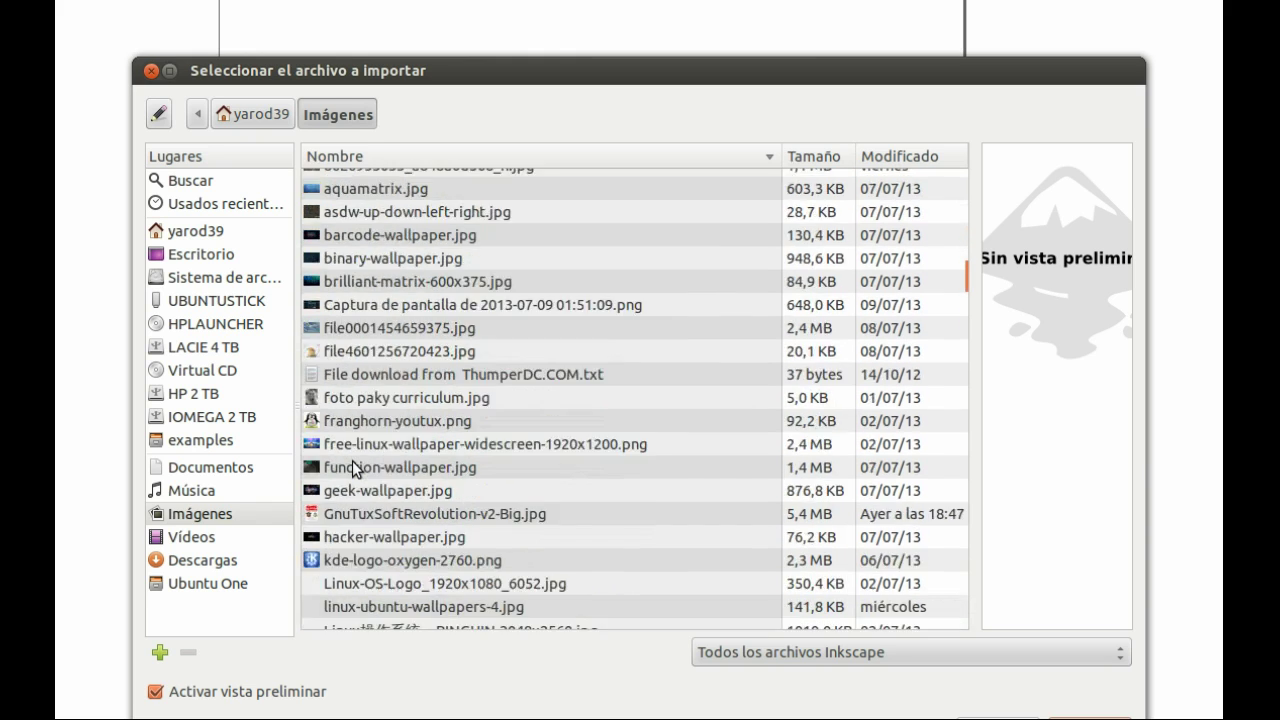
{"action": "scroll", "coordinate": [356, 468], "scroll_direction": "down", "scroll_amount": 1}
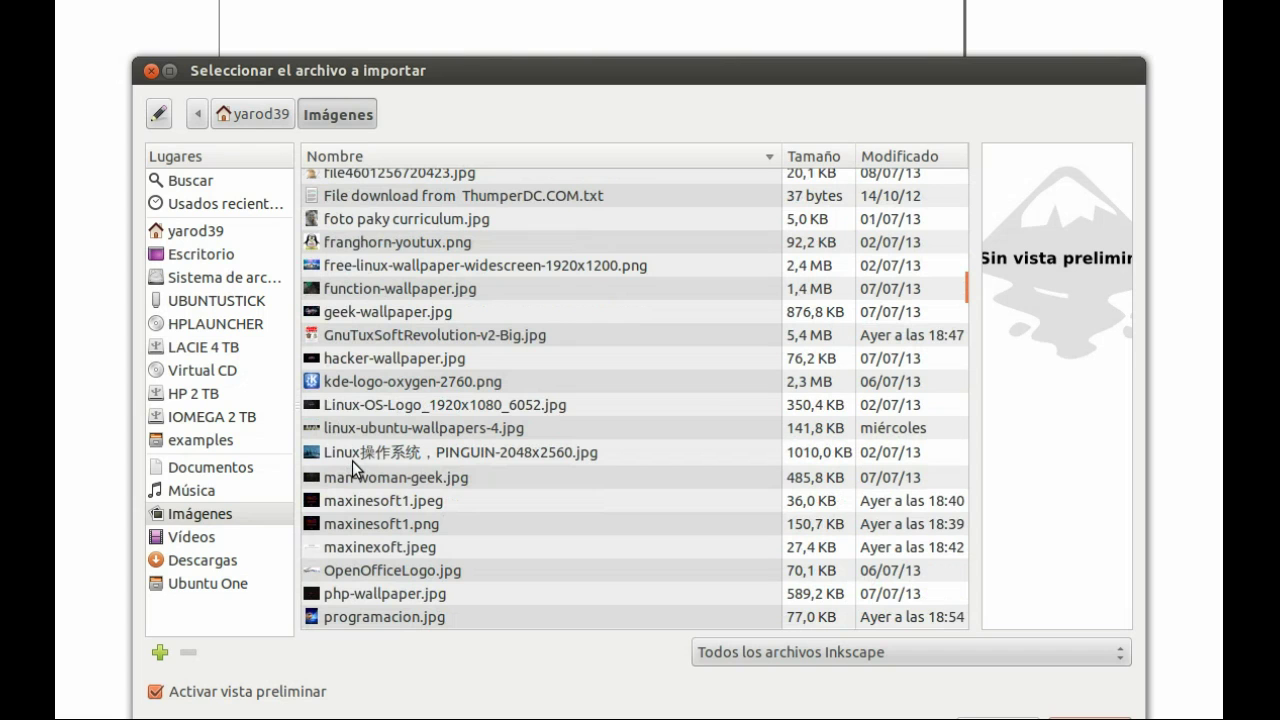
{"action": "scroll", "coordinate": [370, 537], "scroll_direction": "down", "scroll_amount": 2}
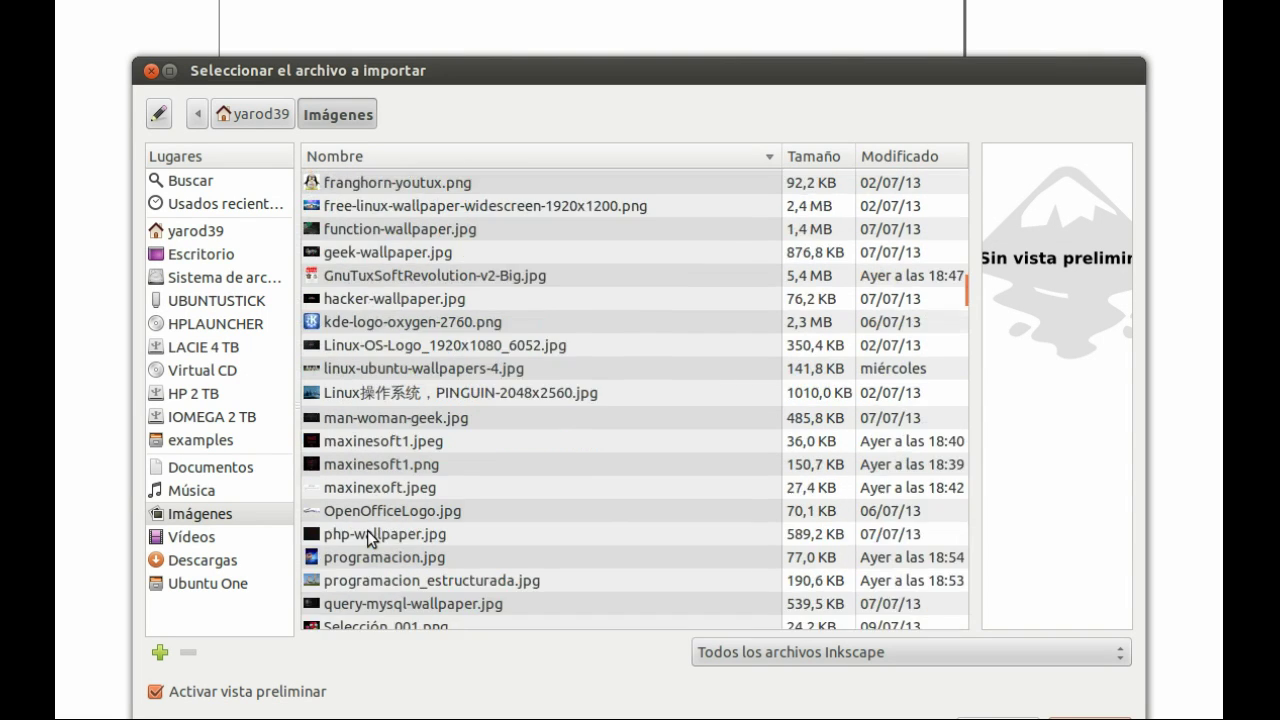
{"action": "scroll", "coordinate": [370, 537], "scroll_direction": "down", "scroll_amount": 3}
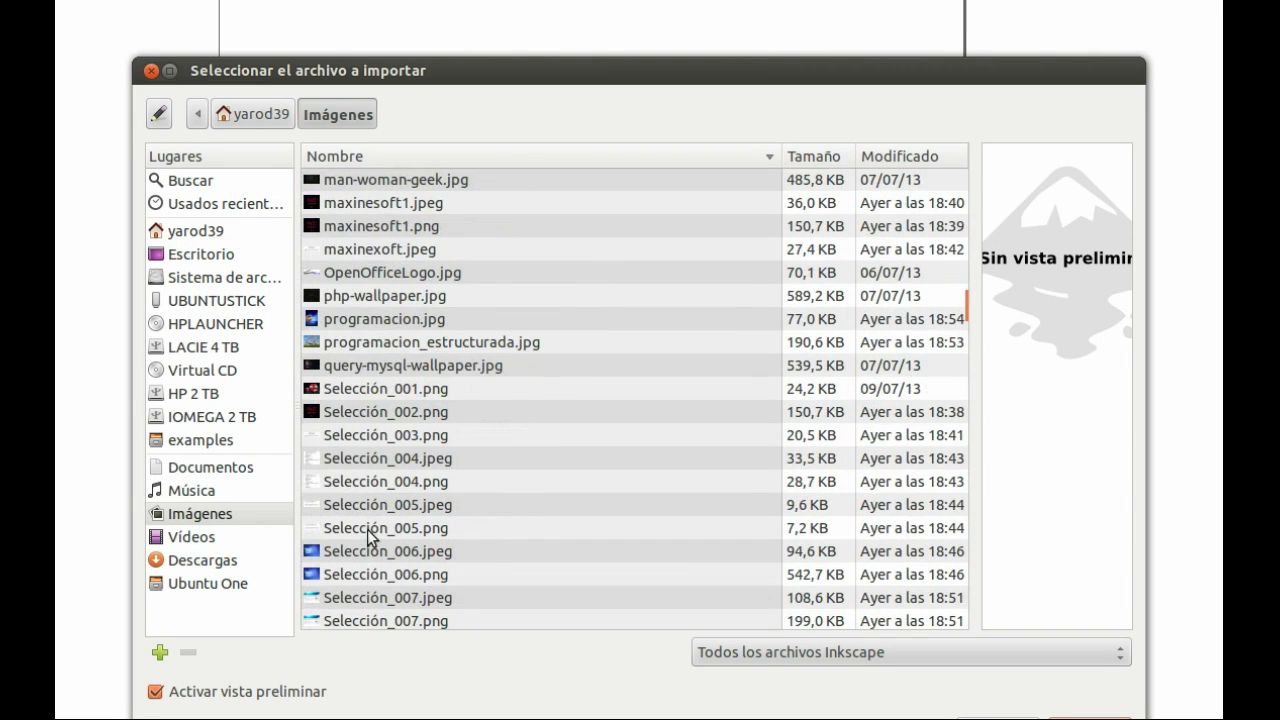
{"action": "scroll", "coordinate": [370, 537], "scroll_direction": "down", "scroll_amount": 4}
{"action": "scroll", "coordinate": [360, 500], "scroll_direction": "down", "scroll_amount": 5}
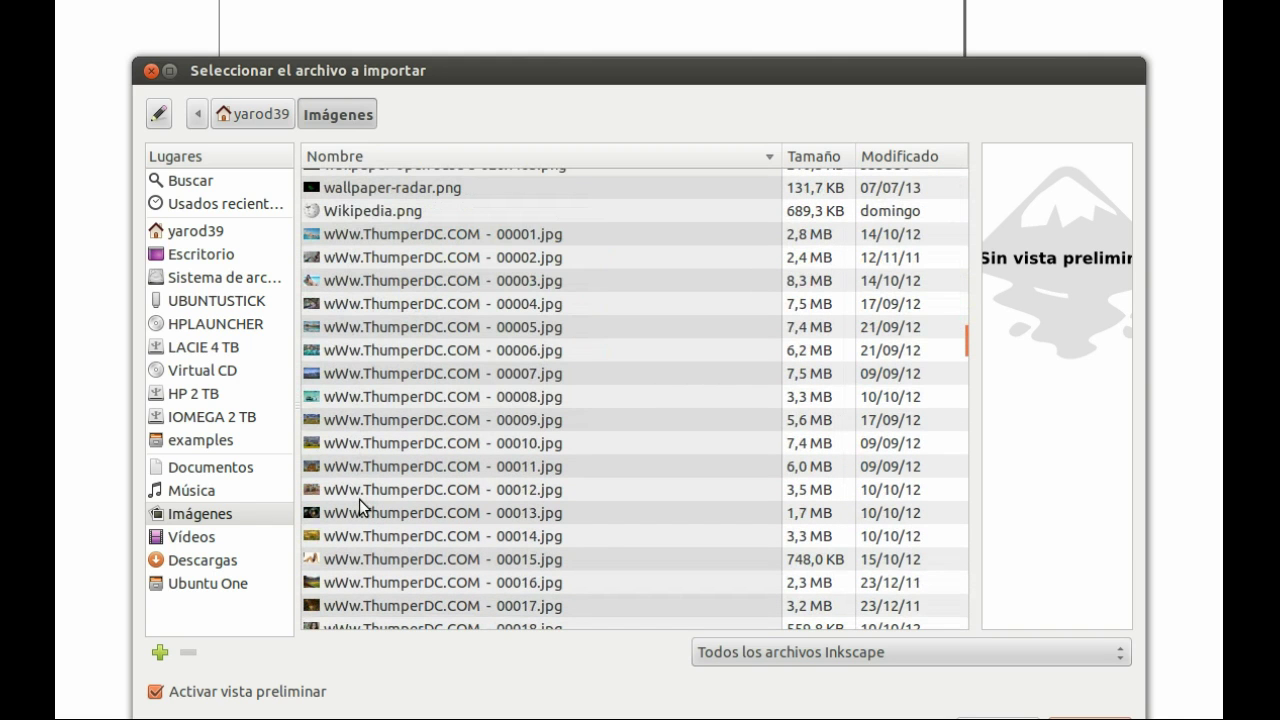
{"action": "scroll", "coordinate": [359, 499], "scroll_direction": "up", "scroll_amount": 5}
{"action": "scroll", "coordinate": [359, 499], "scroll_direction": "up", "scroll_amount": 5}
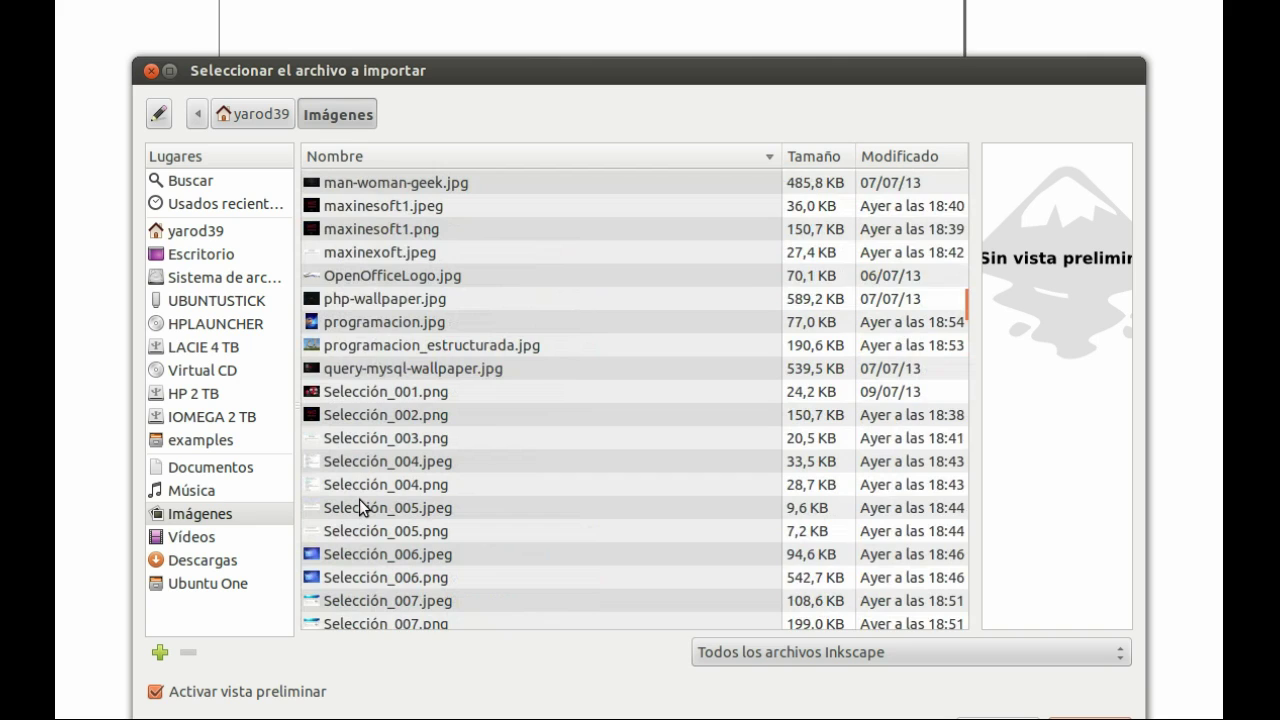
{"action": "scroll", "coordinate": [362, 507], "scroll_direction": "up", "scroll_amount": 2}
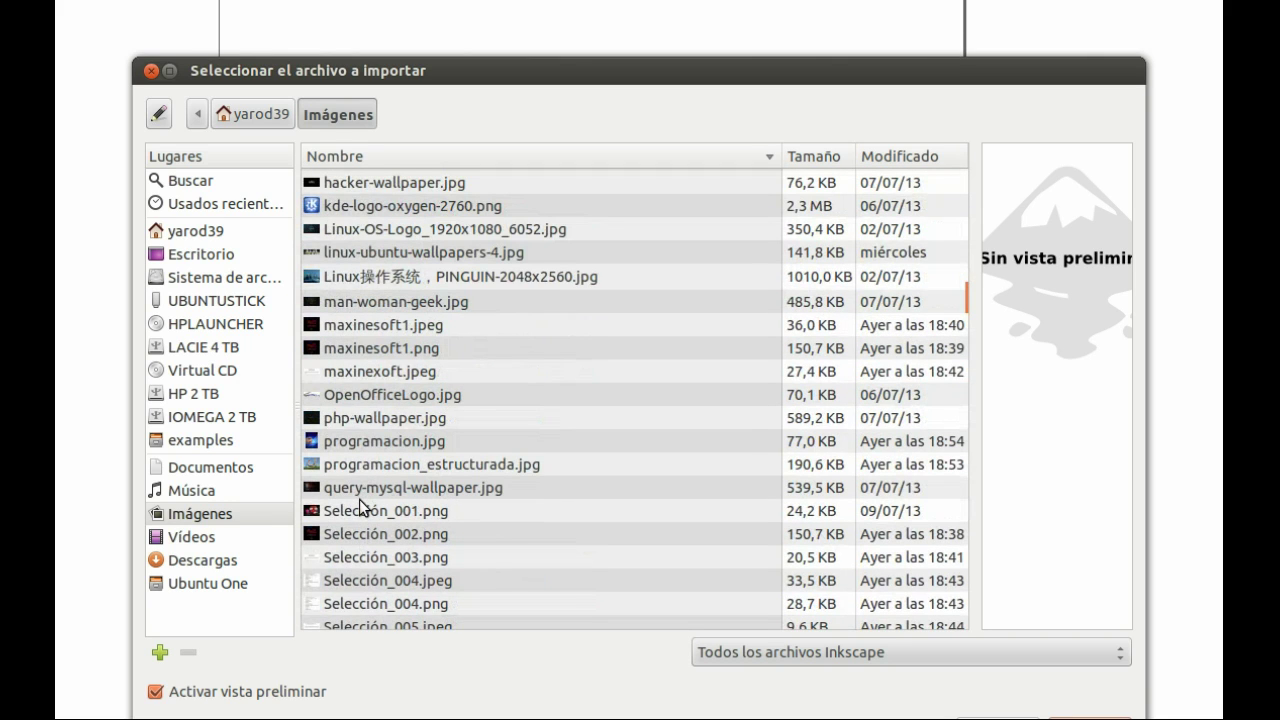
Preview the image files from OpenOfficeLogo.jpg back to kde-logo-oxygen-2760.png in search of the sketch.
{"action": "left_click", "coordinate": [363, 394]}
{"action": "left_click", "coordinate": [363, 376]}
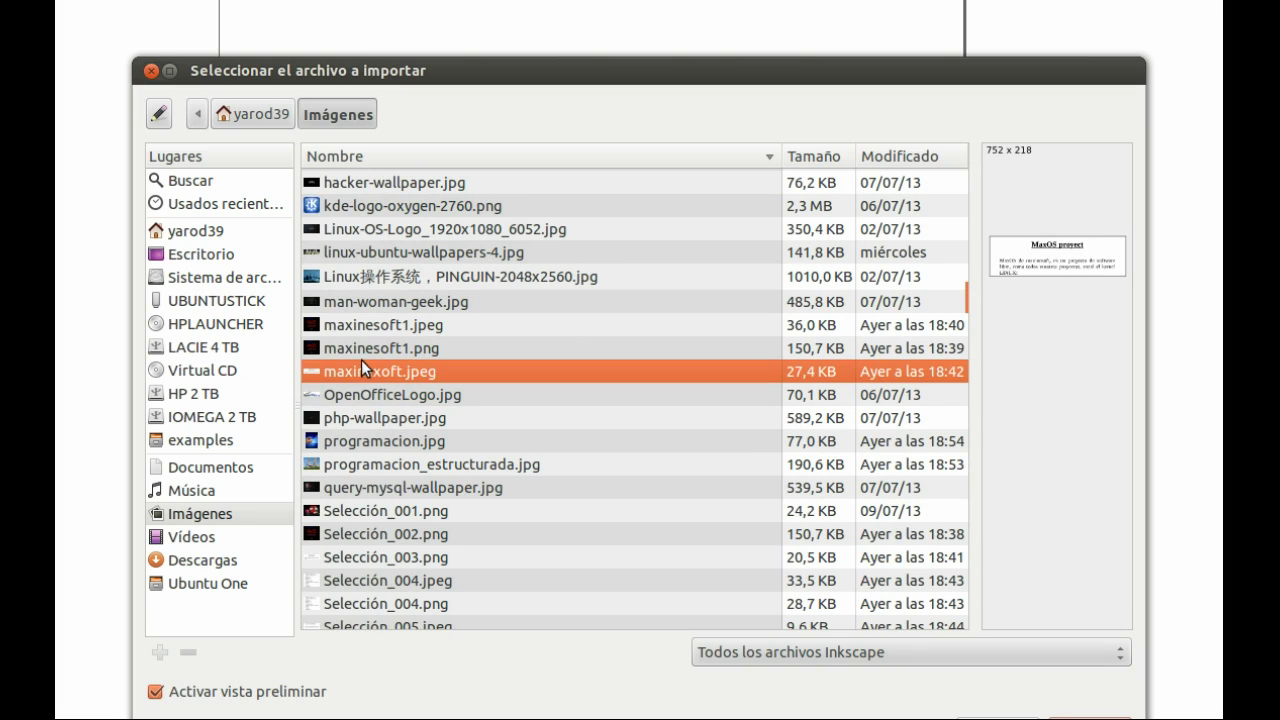
{"action": "left_click", "coordinate": [361, 350]}
{"action": "left_click", "coordinate": [360, 328]}
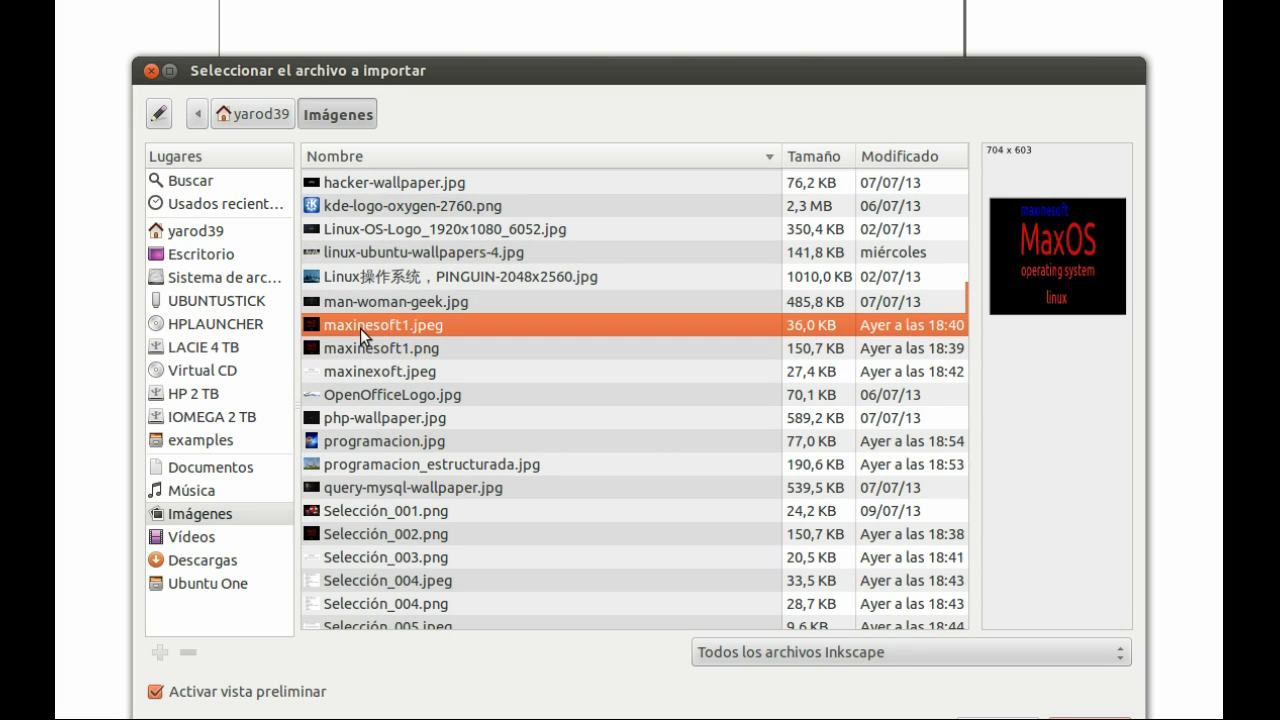
{"action": "left_click", "coordinate": [359, 303]}
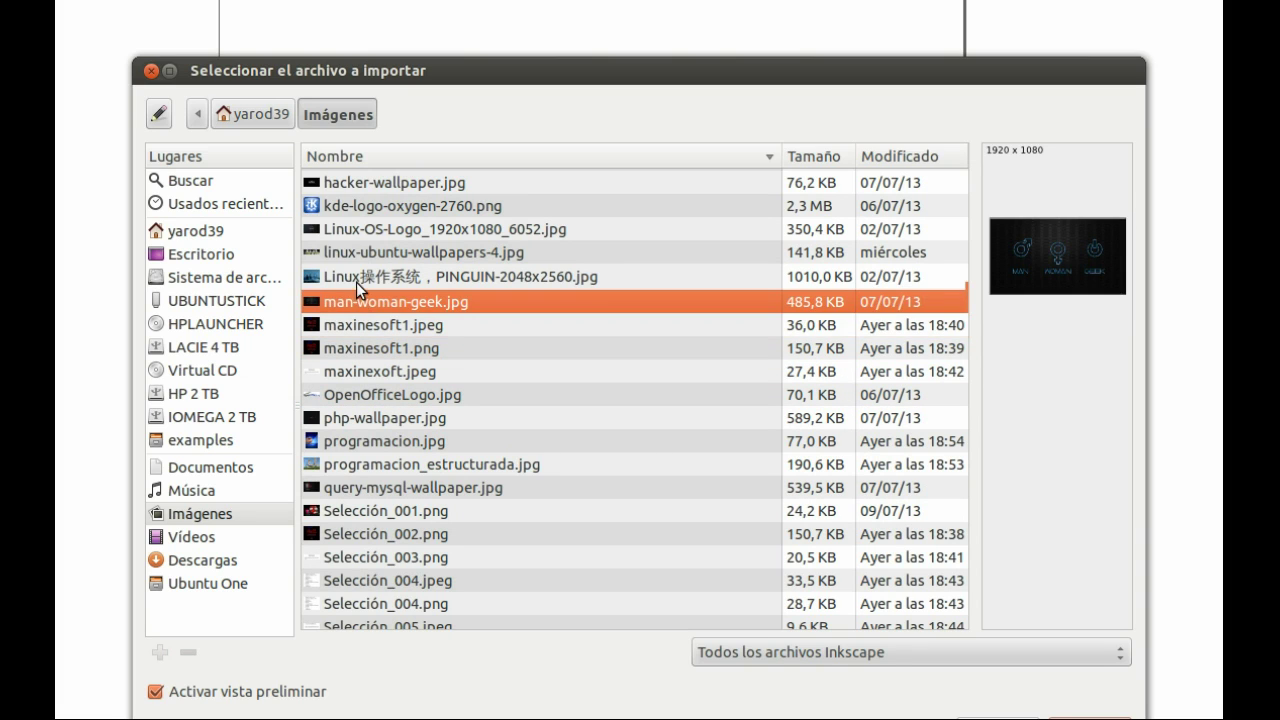
{"action": "left_click", "coordinate": [356, 282]}
{"action": "left_click", "coordinate": [352, 251]}
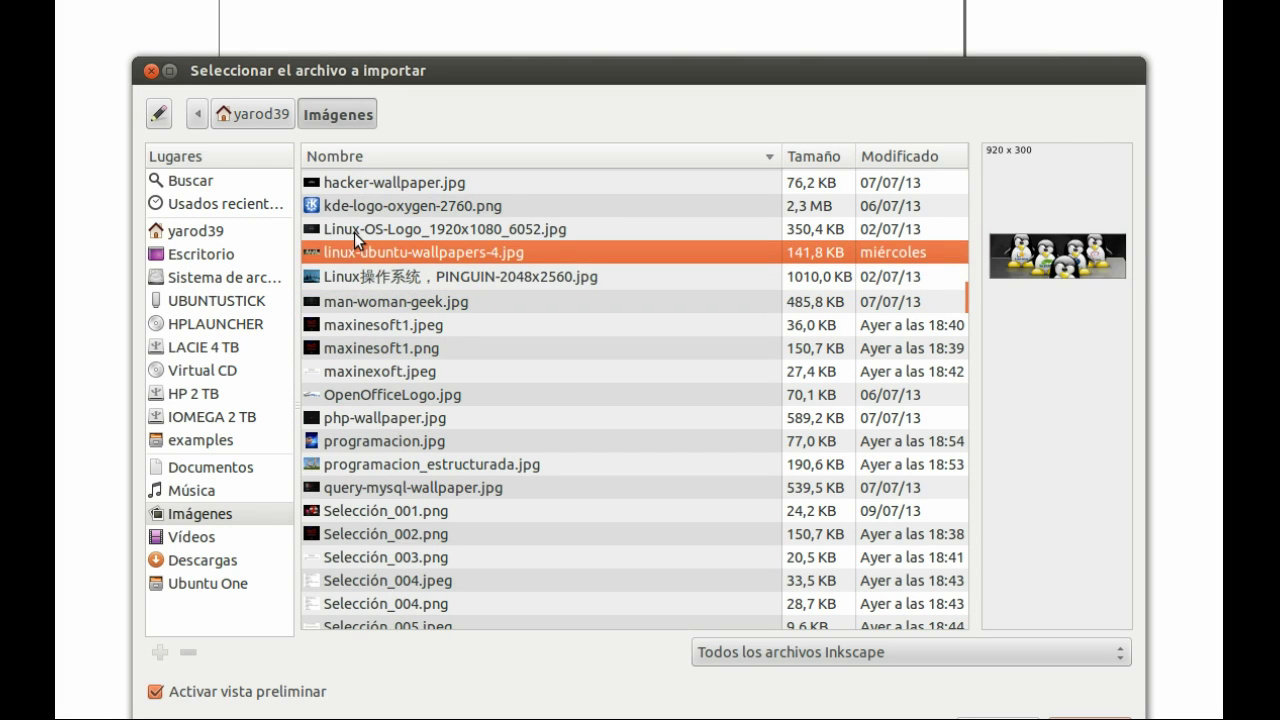
{"action": "left_click", "coordinate": [354, 231]}
{"action": "left_click", "coordinate": [354, 211]}
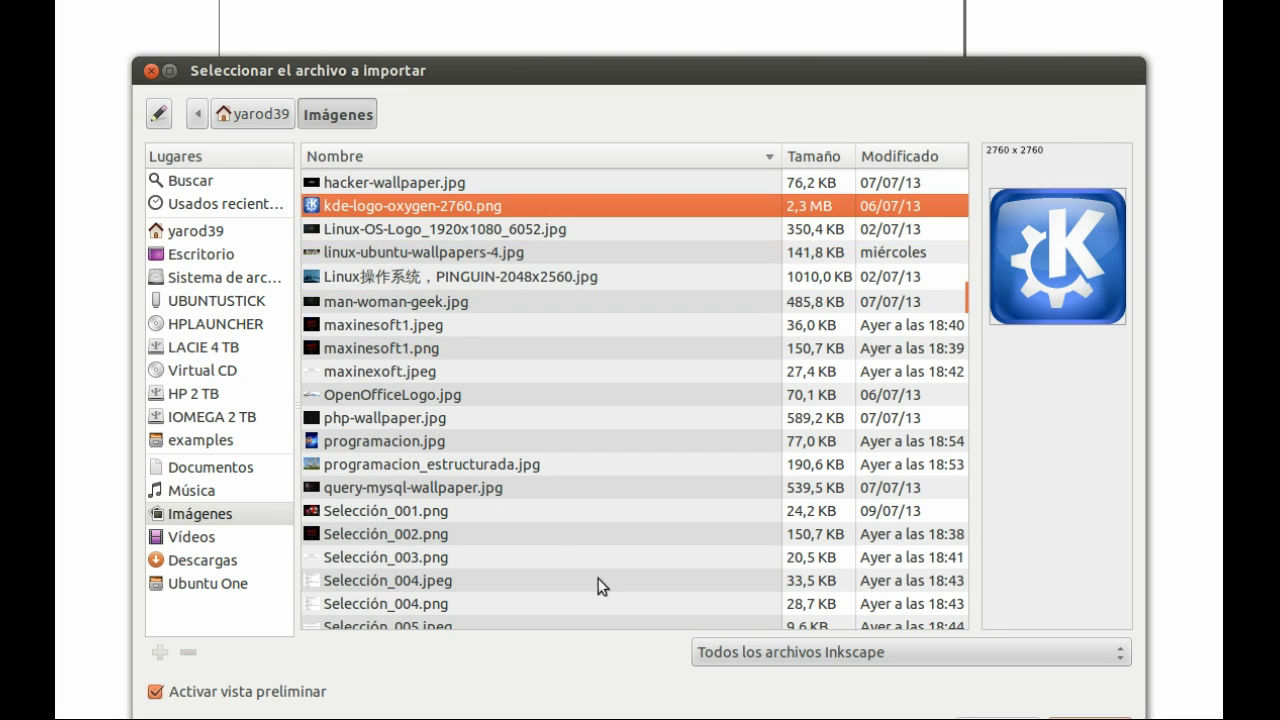
Preview the files from file0001454659375.jpg to franghorn-youtux.png, check the start of the list, and cancel the import.
{"action": "scroll", "coordinate": [401, 420], "scroll_direction": "up", "scroll_amount": 5}
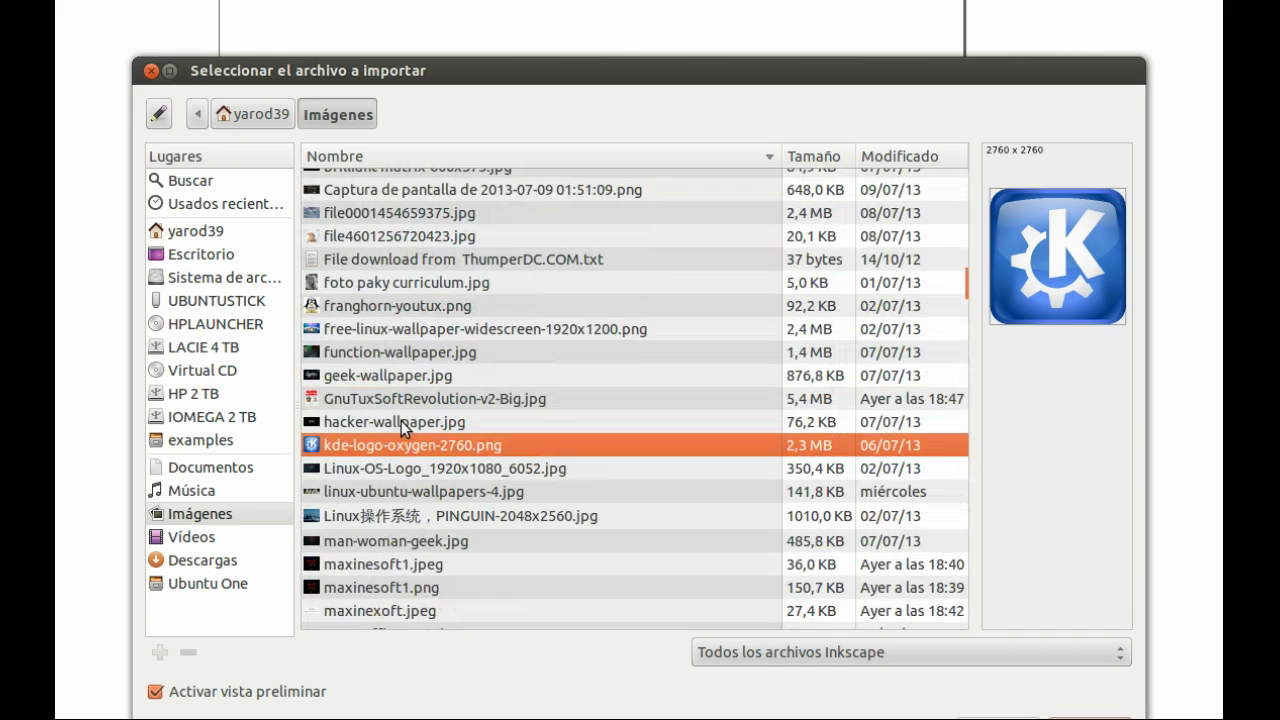
{"action": "left_click", "coordinate": [378, 213]}
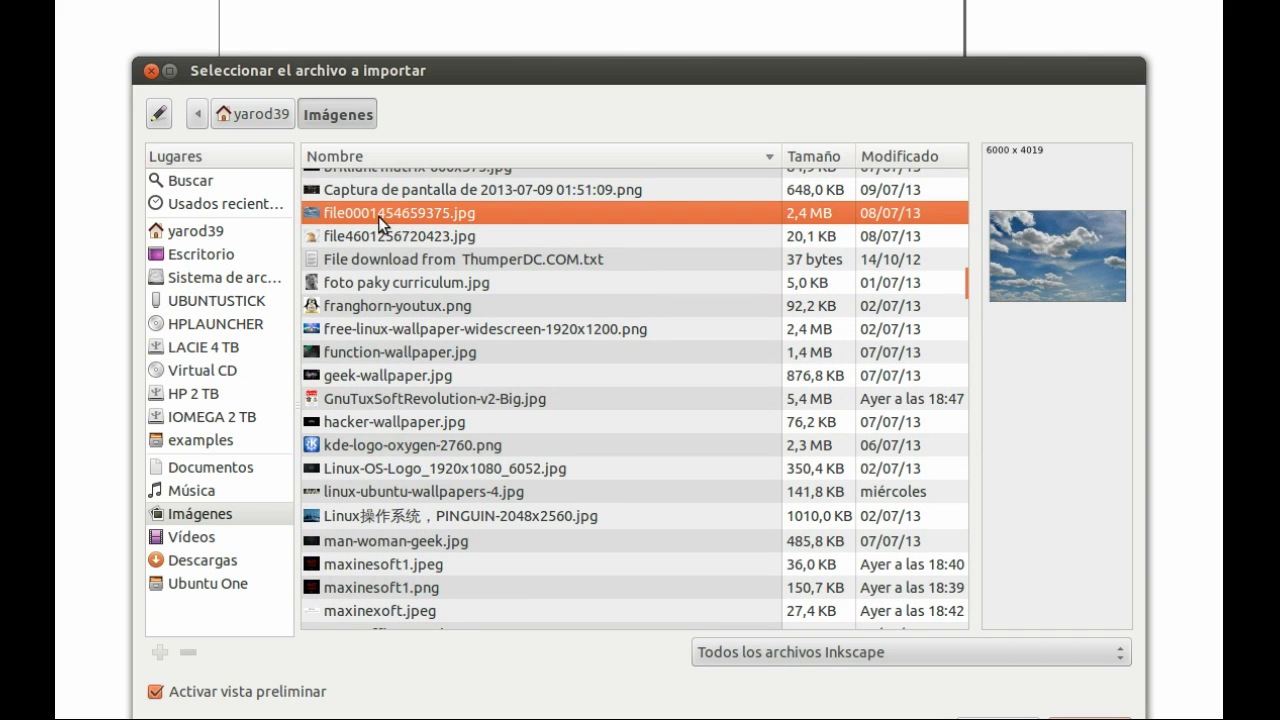
{"action": "left_click", "coordinate": [377, 235]}
{"action": "left_click", "coordinate": [378, 262]}
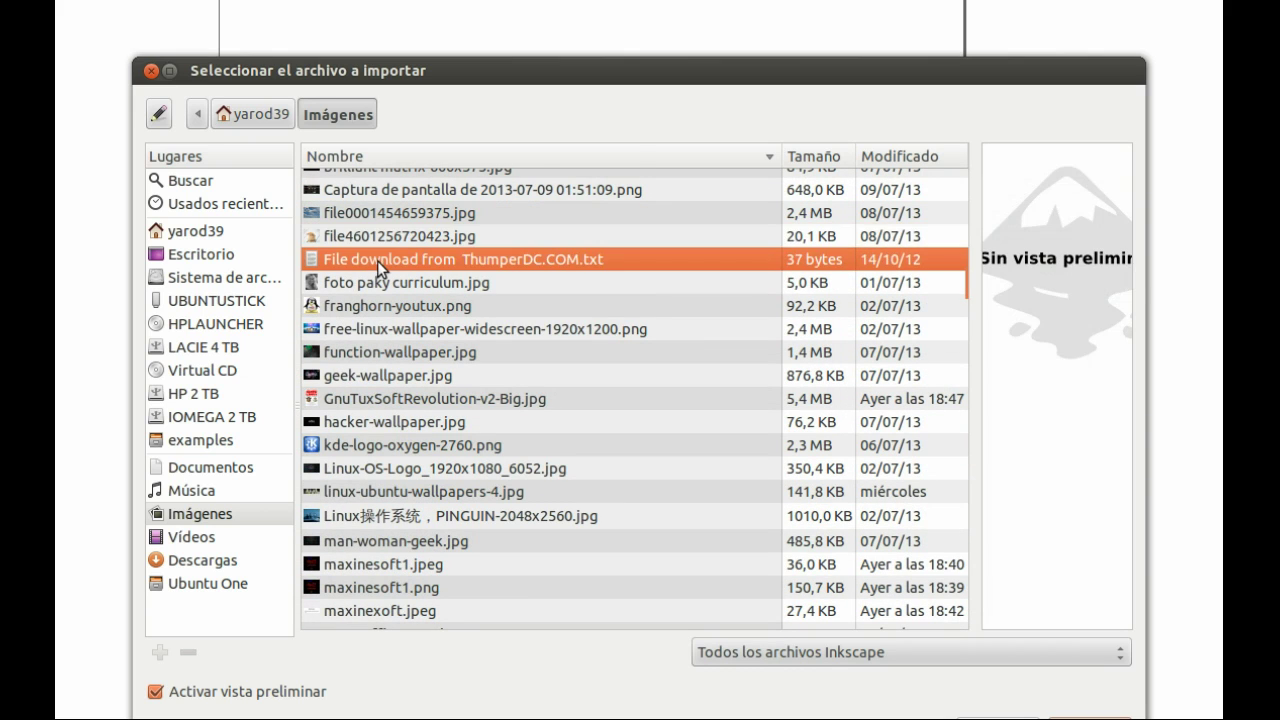
{"action": "left_click", "coordinate": [378, 283]}
{"action": "left_click", "coordinate": [379, 305]}
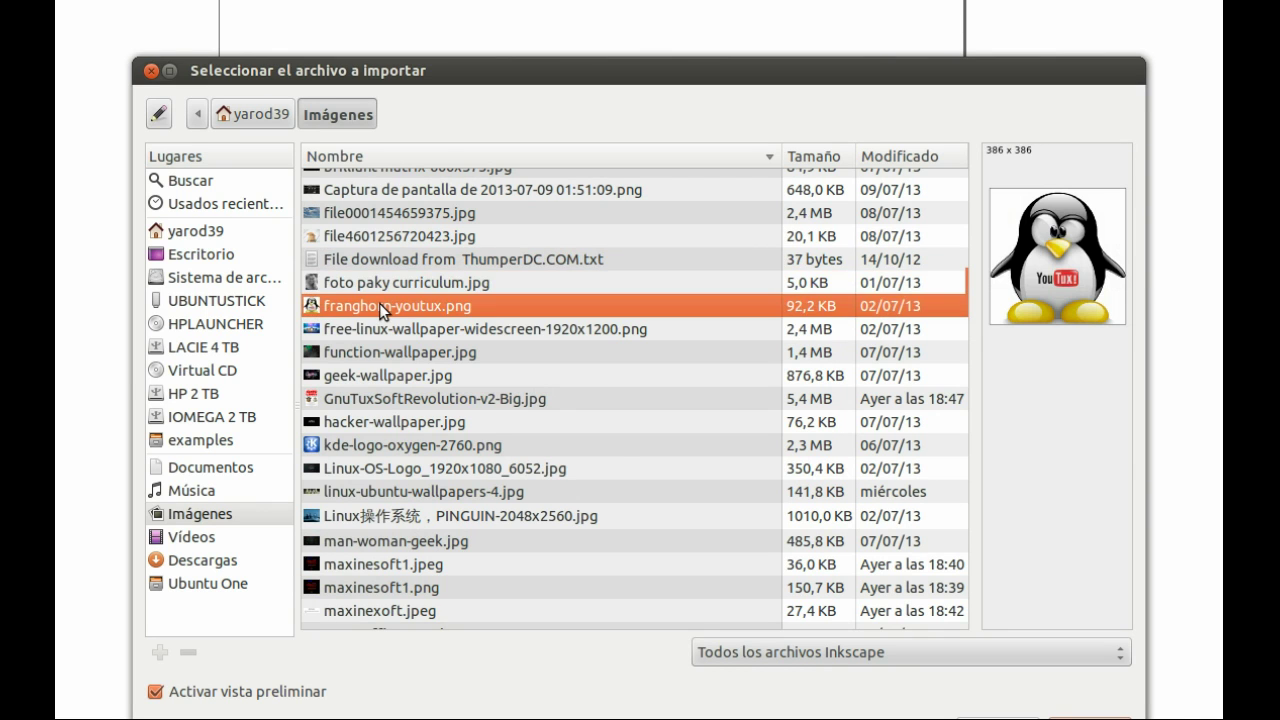
{"action": "scroll", "coordinate": [379, 303], "scroll_direction": "up", "scroll_amount": 5}
{"action": "scroll", "coordinate": [379, 312], "scroll_direction": "up", "scroll_amount": 20}
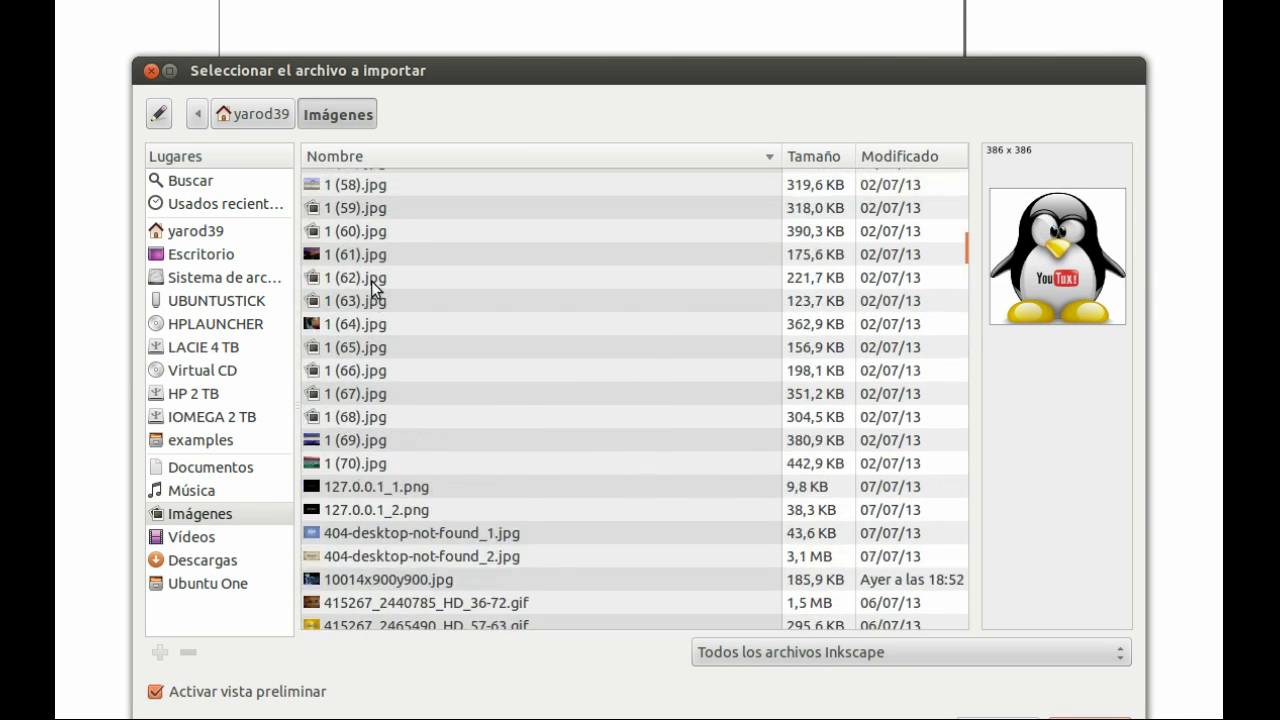
{"action": "scroll", "coordinate": [371, 291], "scroll_direction": "up", "scroll_amount": 20}
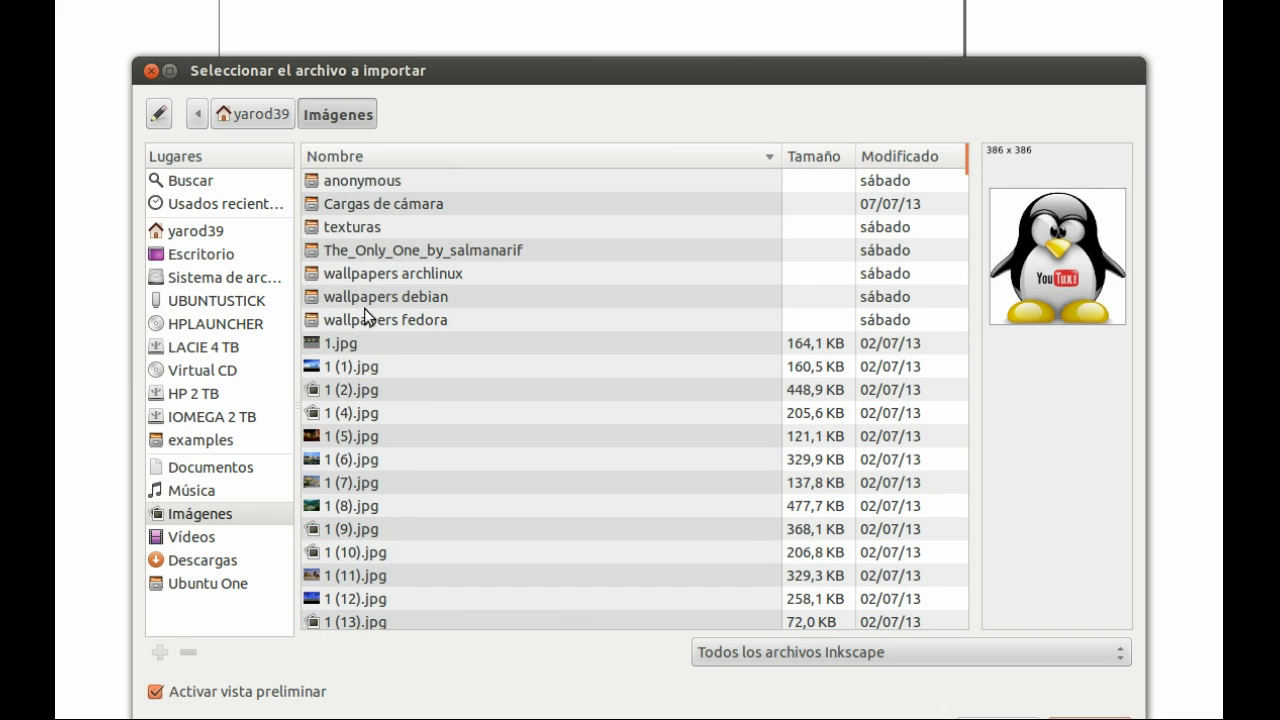
{"action": "left_click", "coordinate": [151, 71]}
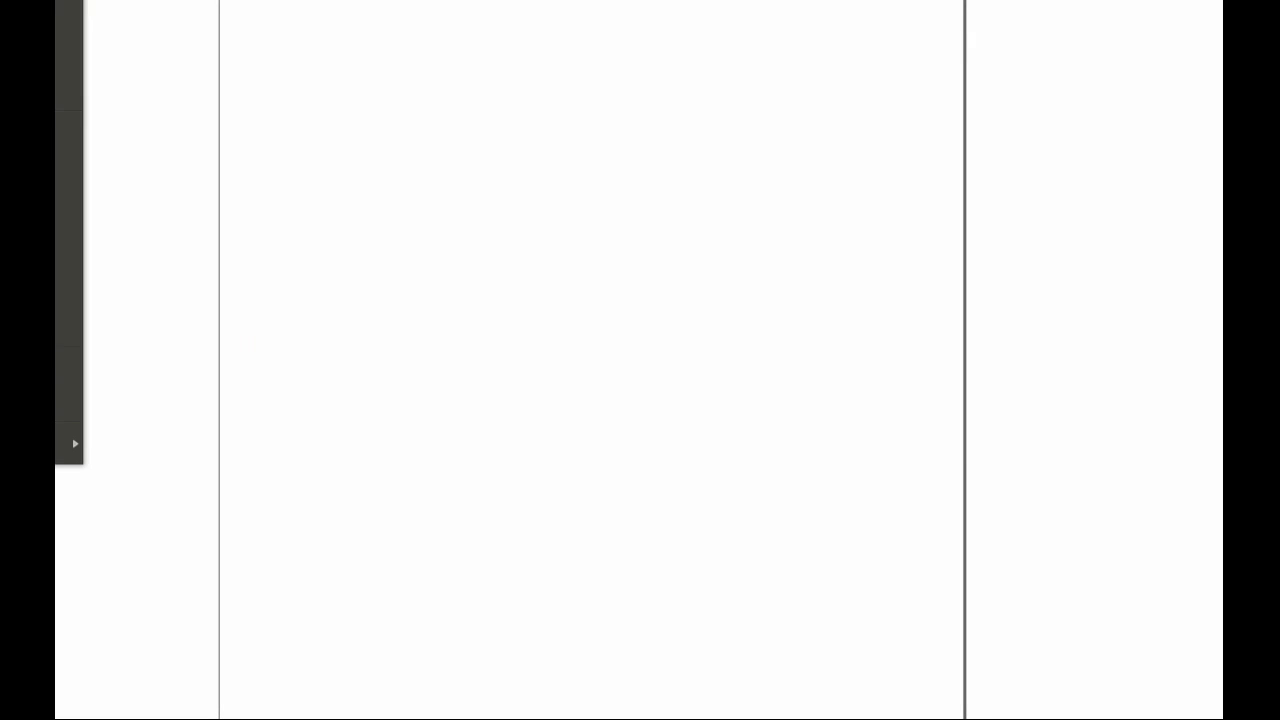
Switch to the file manager, find boceto maxos.ora in the Imágenes folder, and open it with MyPaint.
{"action": "key", "text": "ctrl+i"}
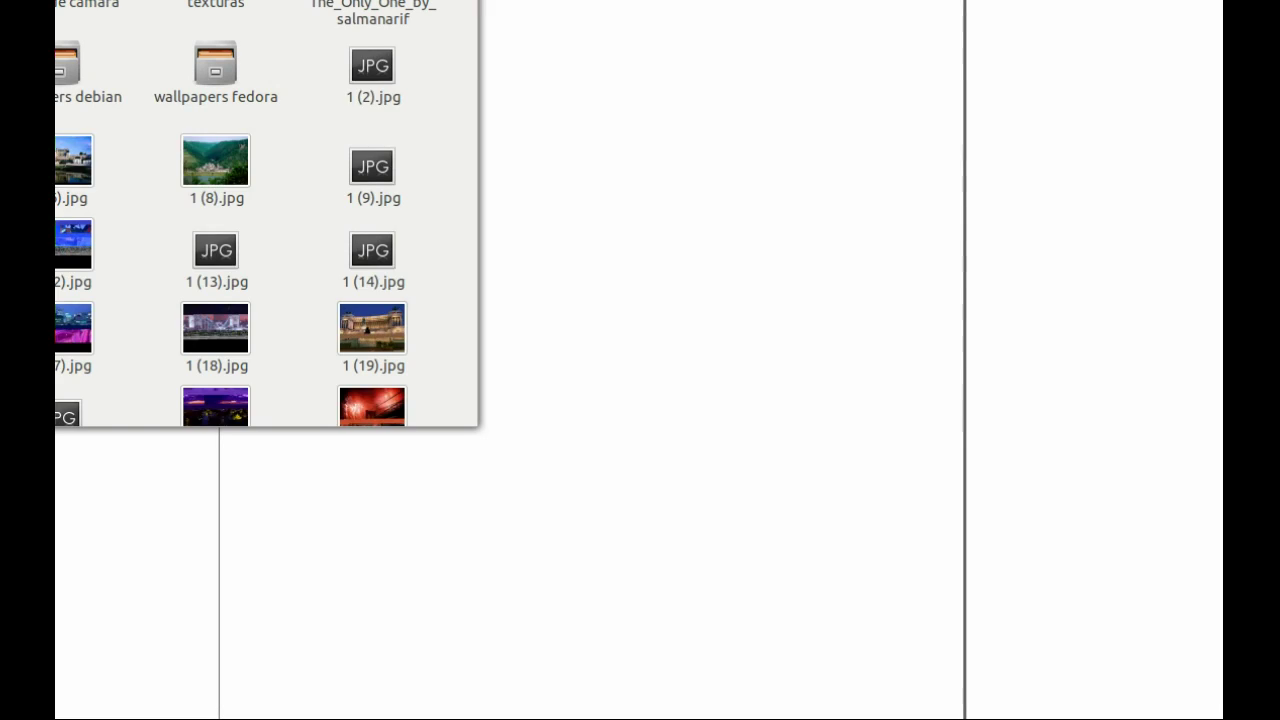
{"action": "scroll", "coordinate": [266, 213], "scroll_direction": "down", "scroll_amount": 8}
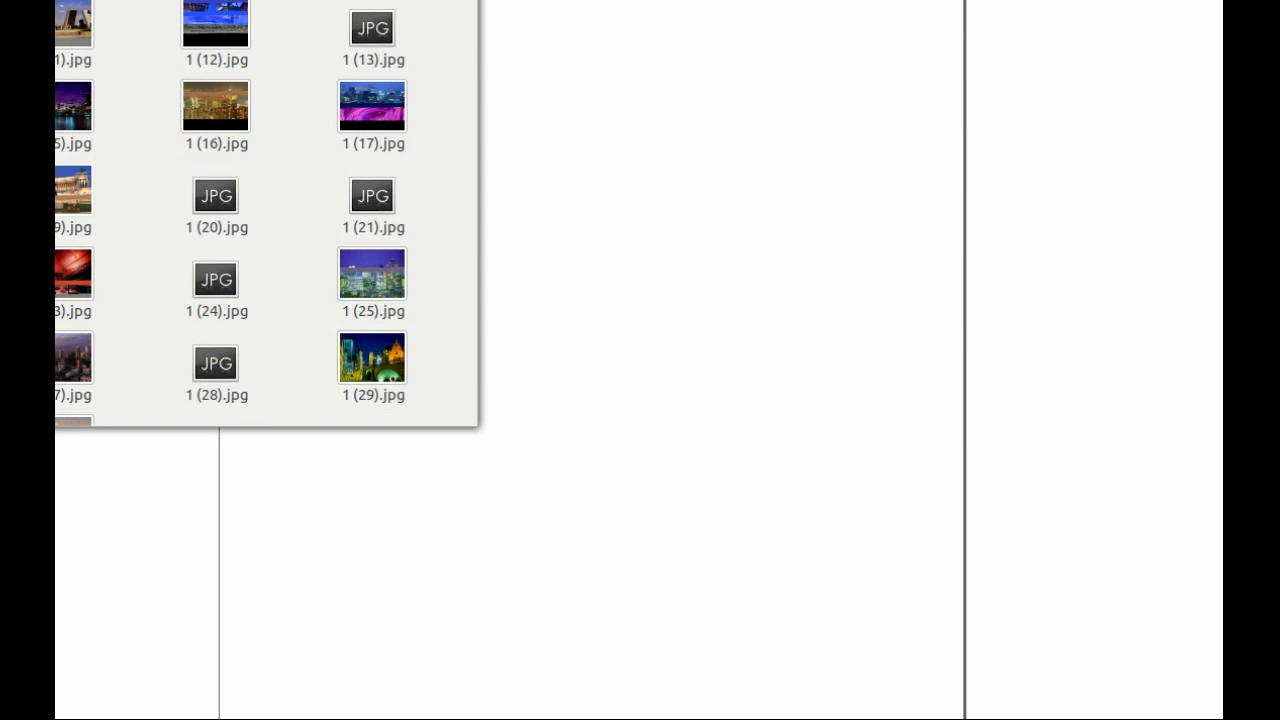
{"action": "scroll", "coordinate": [266, 213], "scroll_direction": "down", "scroll_amount": 6}
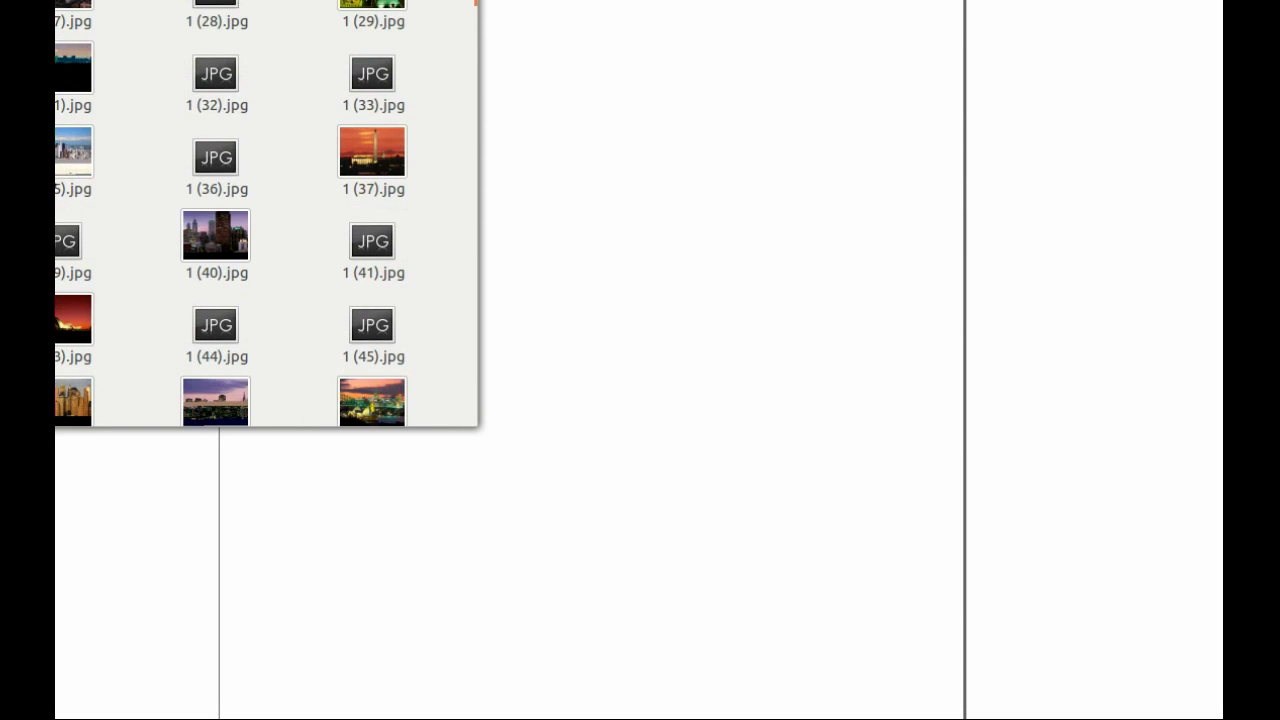
{"action": "scroll", "coordinate": [266, 213], "scroll_direction": "down", "scroll_amount": 8}
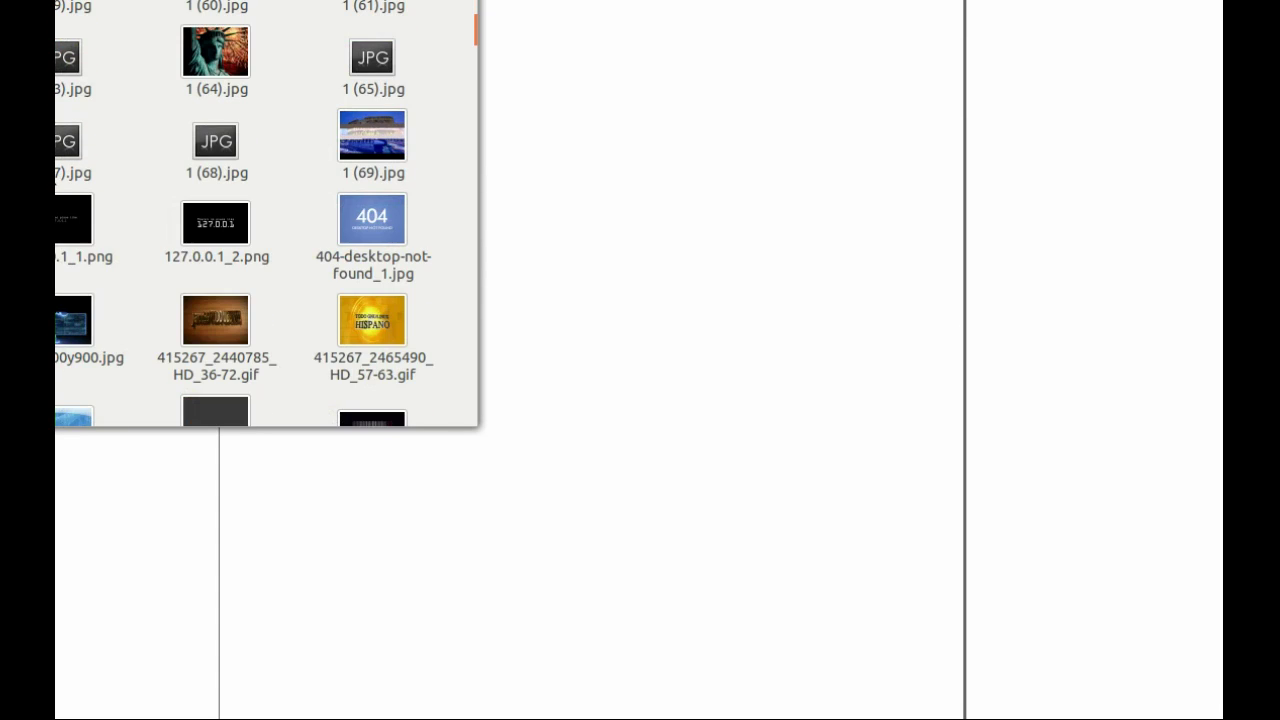
{"action": "scroll", "coordinate": [266, 213], "scroll_direction": "down", "scroll_amount": 2}
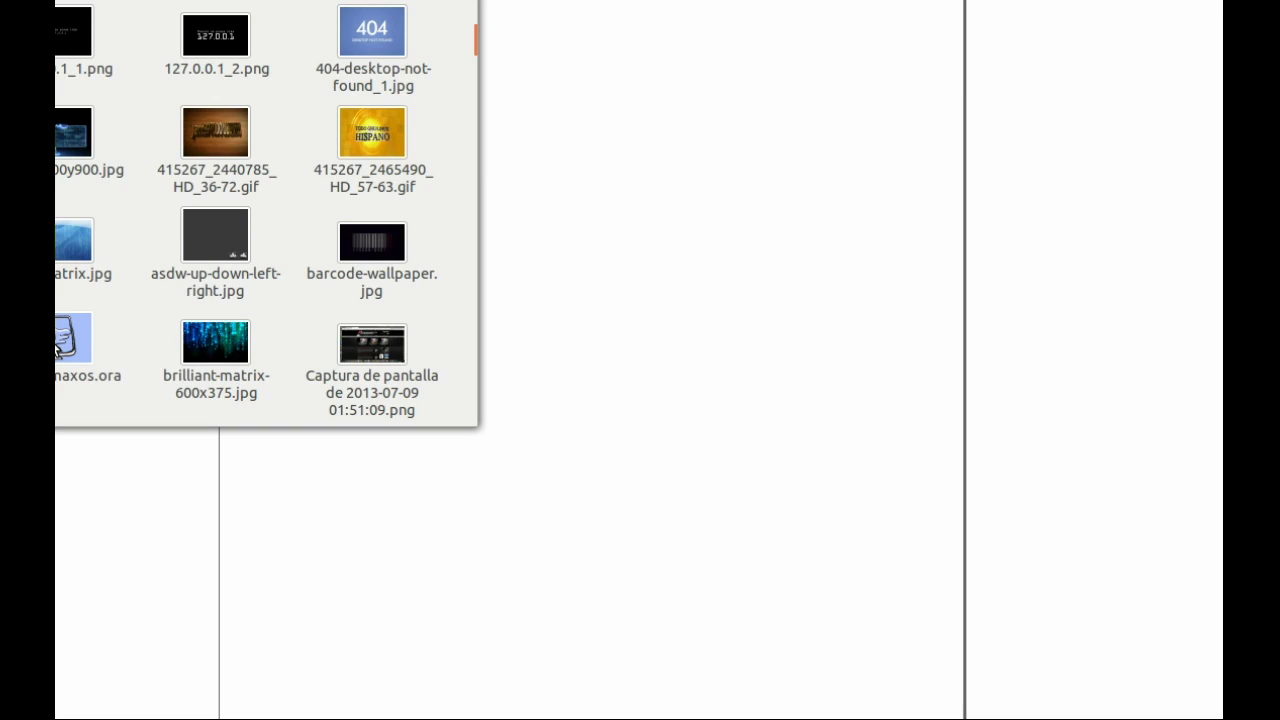
{"action": "scroll", "coordinate": [57, 345], "scroll_direction": "down", "scroll_amount": 2}
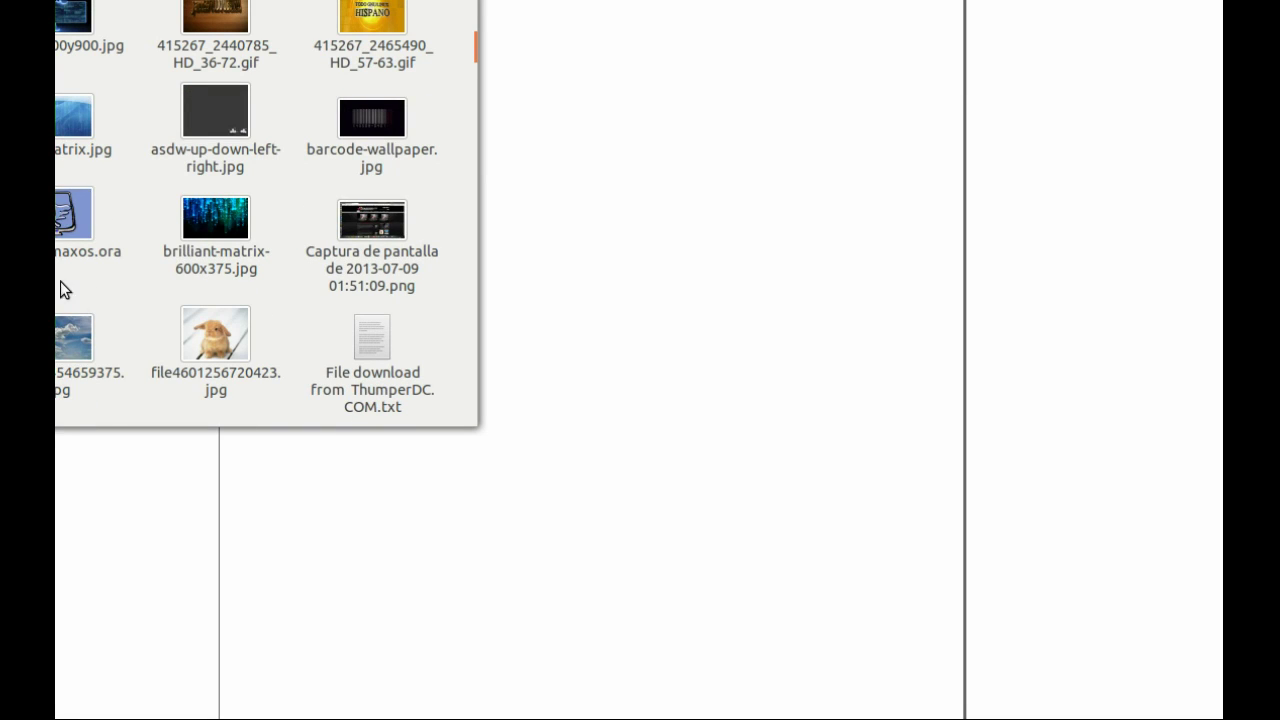
{"action": "right_click", "coordinate": [57, 216]}
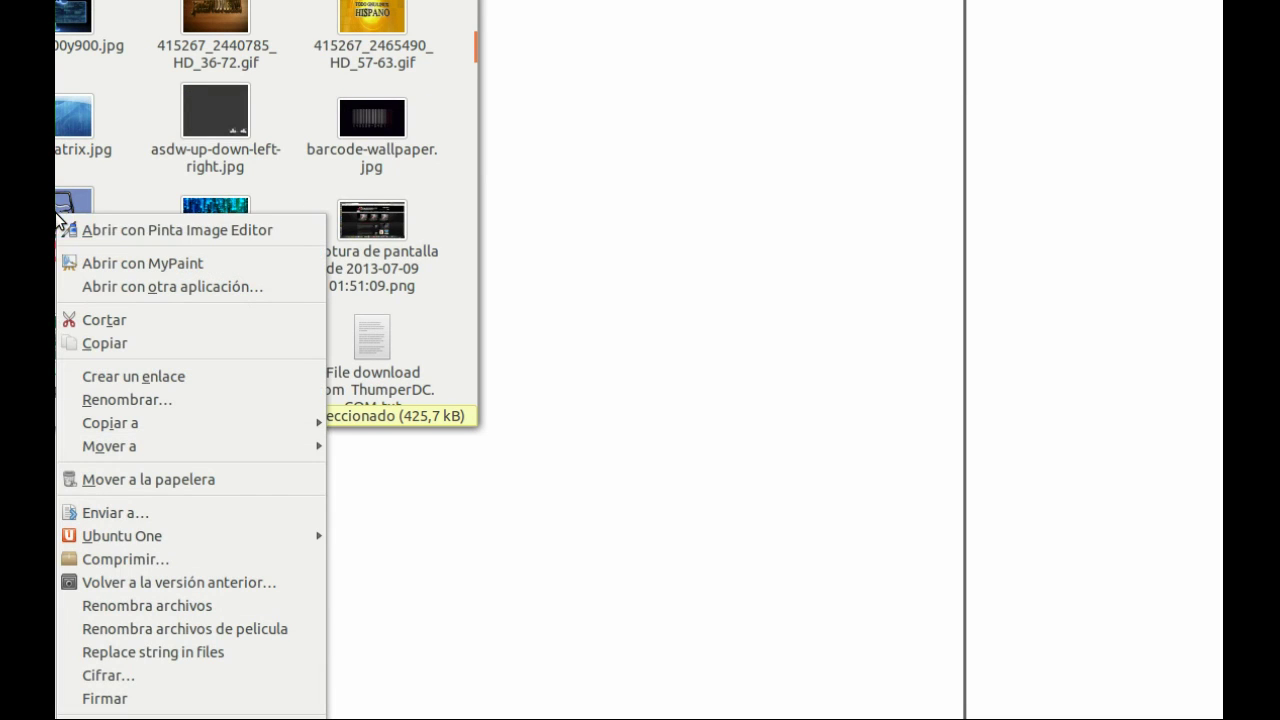
{"action": "left_click", "coordinate": [84, 263]}
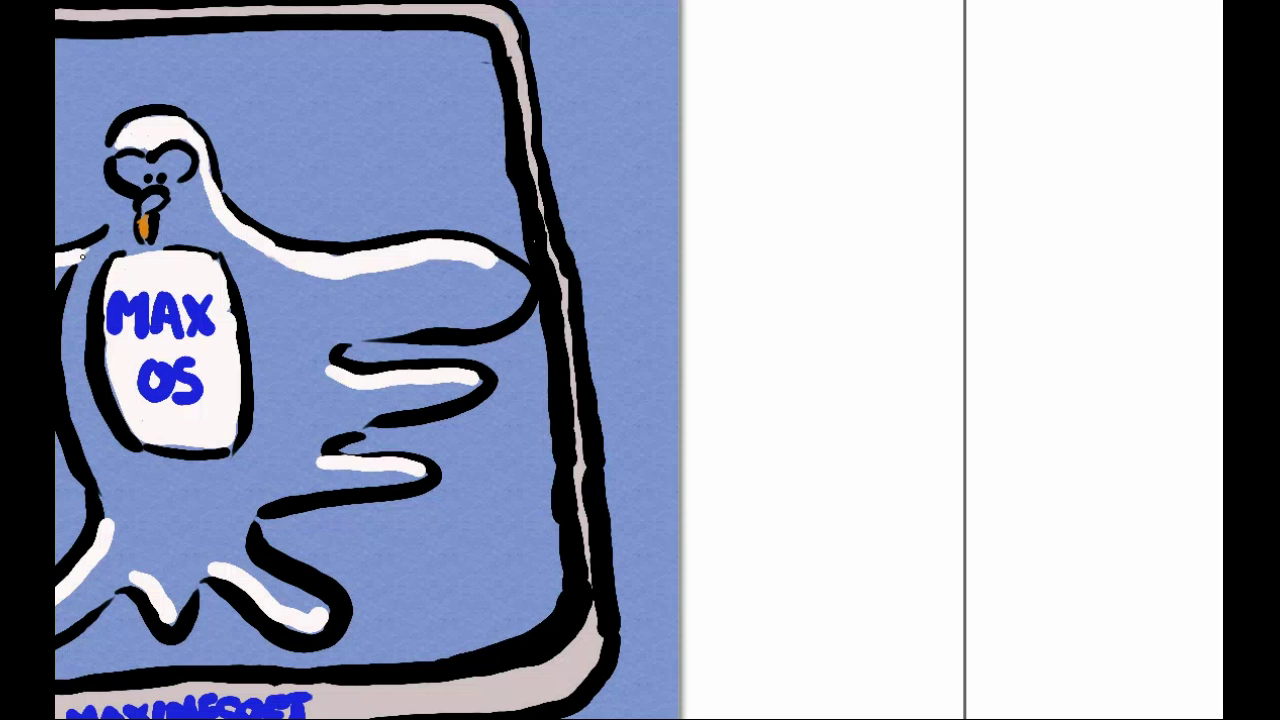
Use Save As to store the MaxOS drawing in the Imágenes folder, with the format determined by the file extension.
{"action": "key", "text": "alt+f"}
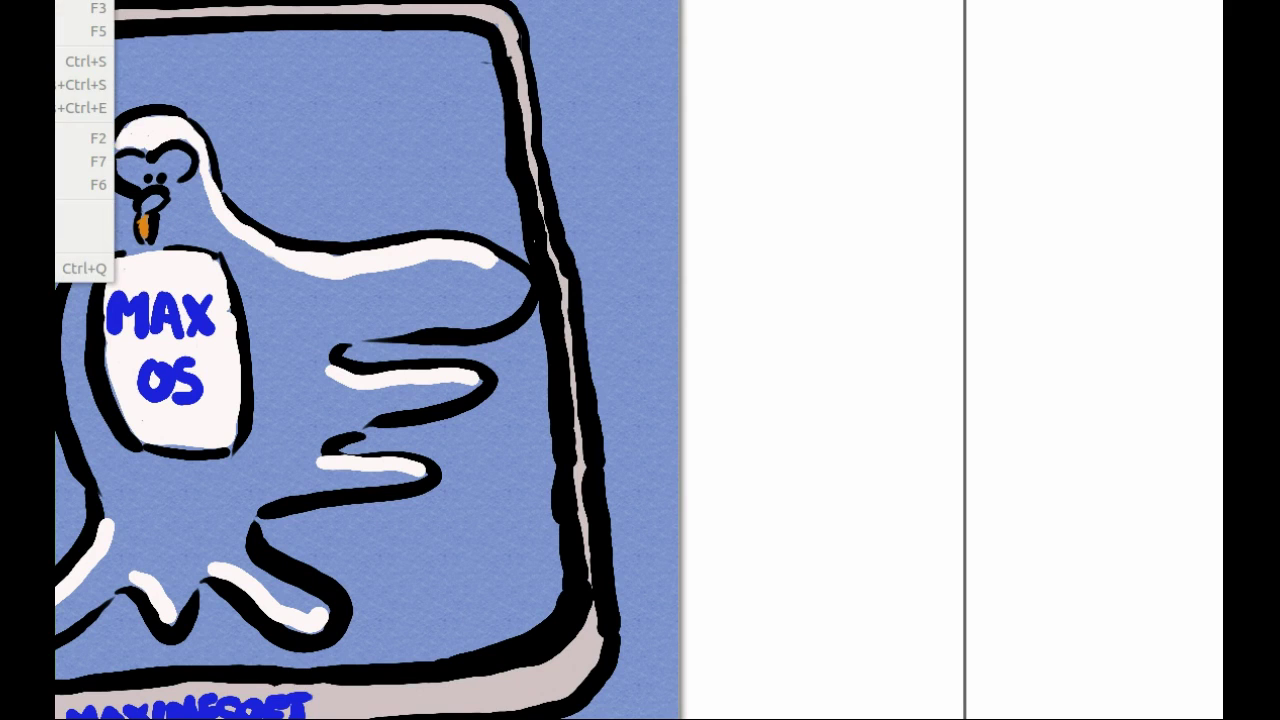
{"action": "key", "text": "Down"}
{"action": "key", "text": "Down"}
{"action": "key", "text": "Down"}
{"action": "key", "text": "Down"}
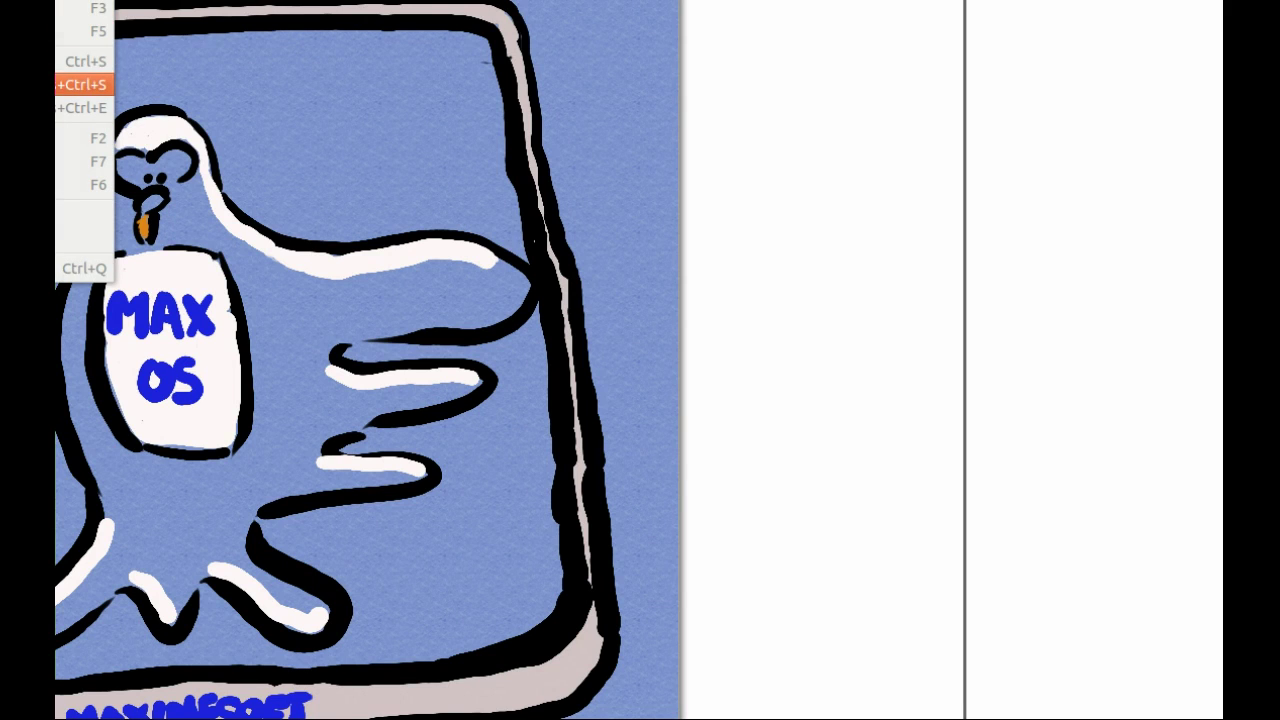
{"action": "key", "text": "Return"}
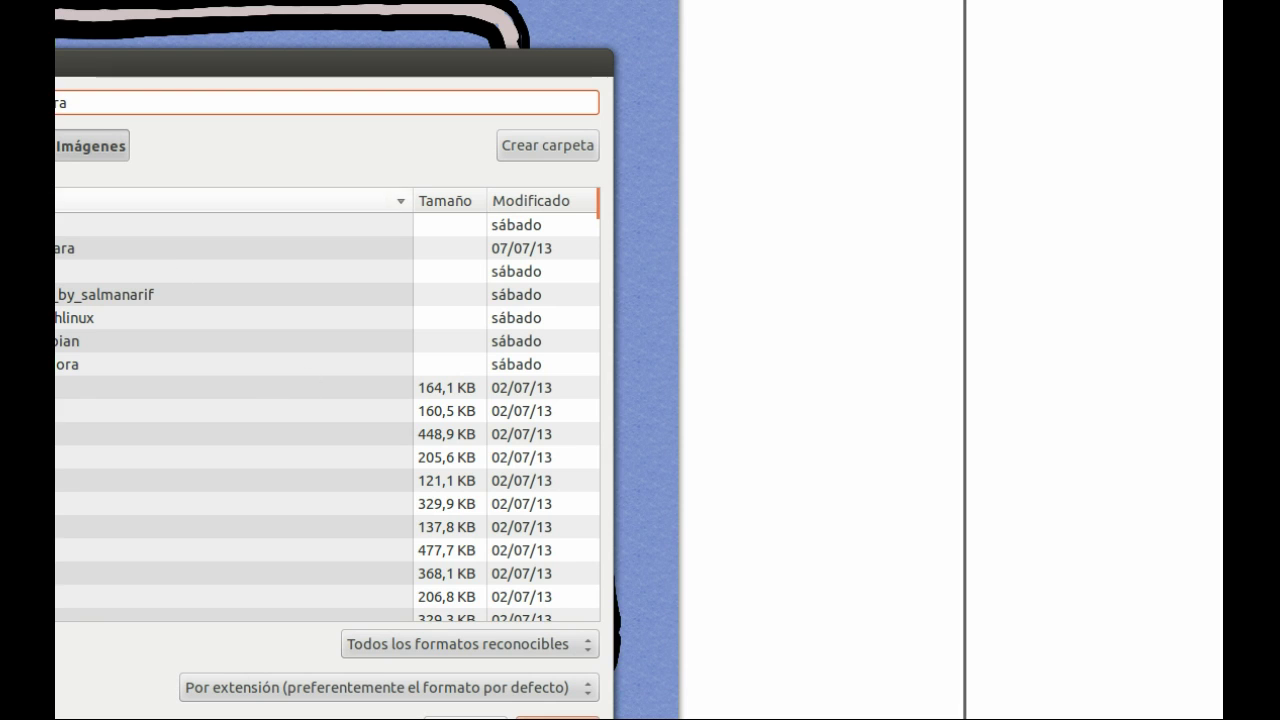
{"action": "key", "text": "Return"}
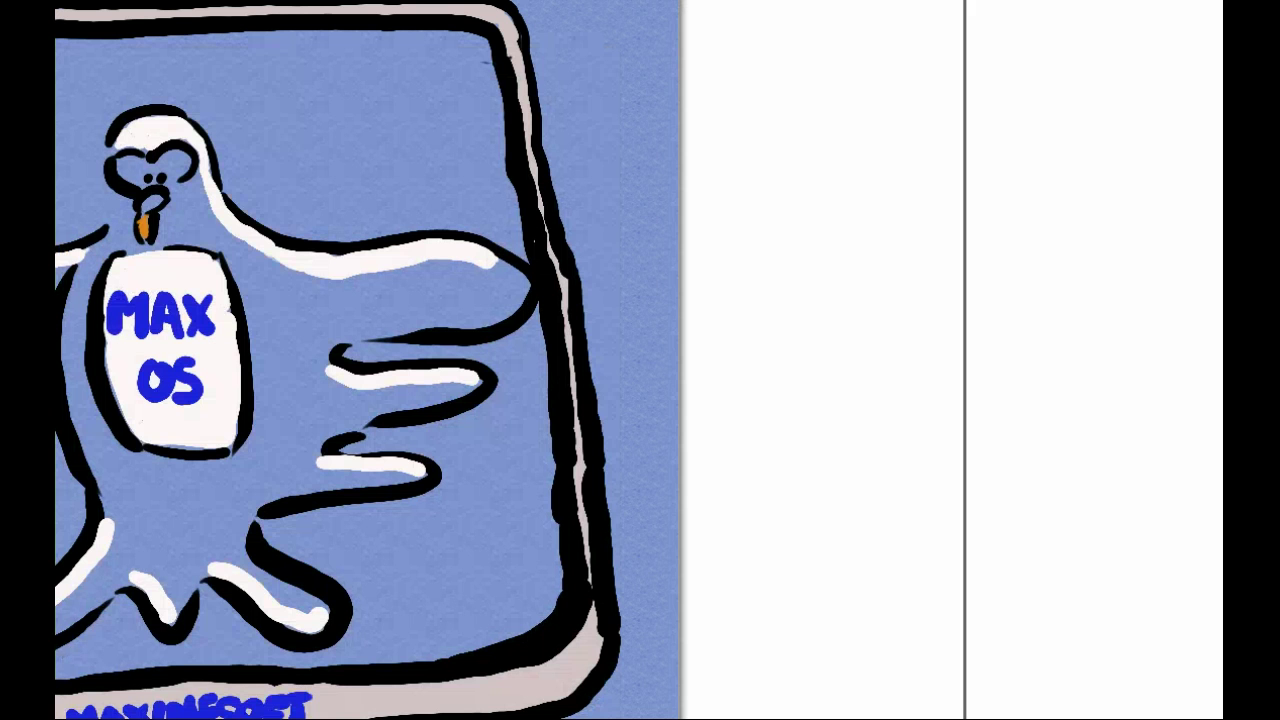
Try to save the drawing with Save As, replacing the end of the file name's .ora extension with peg.
{"action": "key", "text": "alt+f"}
{"action": "key", "text": "Down"}
{"action": "key", "text": "Down"}
{"action": "key", "text": "Down"}
{"action": "key", "text": "Down"}
{"action": "key", "text": "Down"}
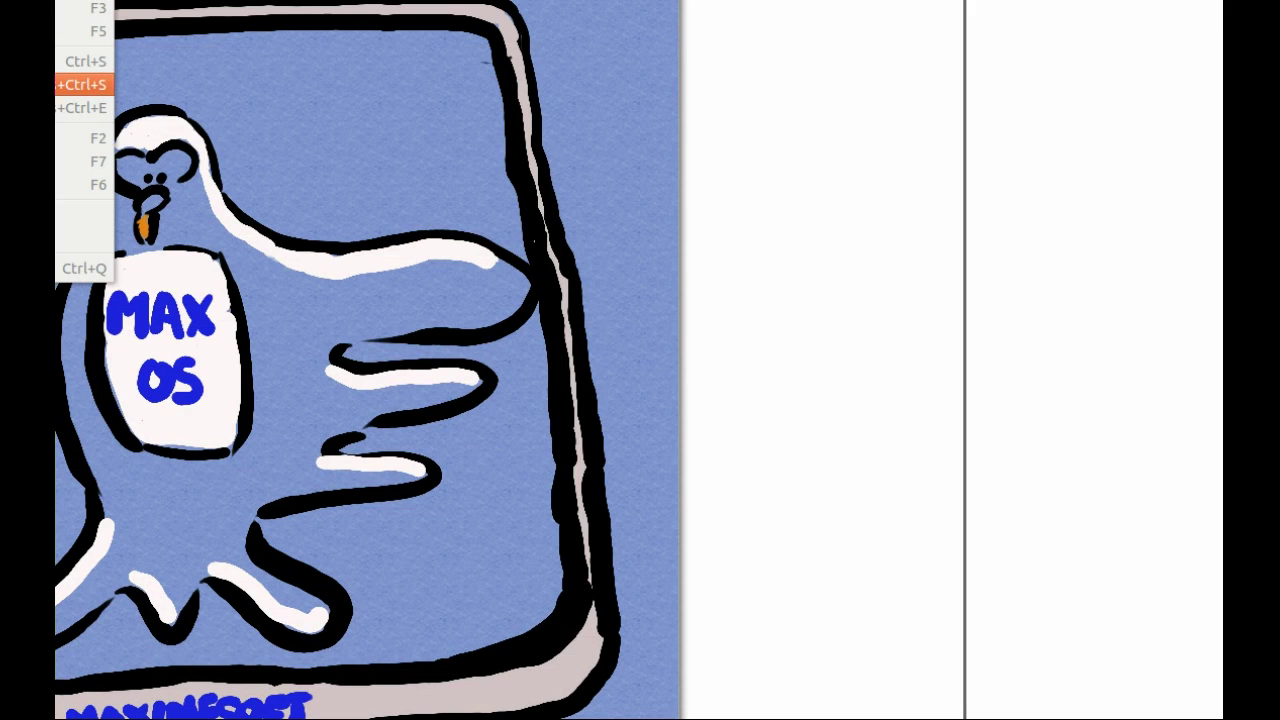
{"action": "key", "text": "Return"}
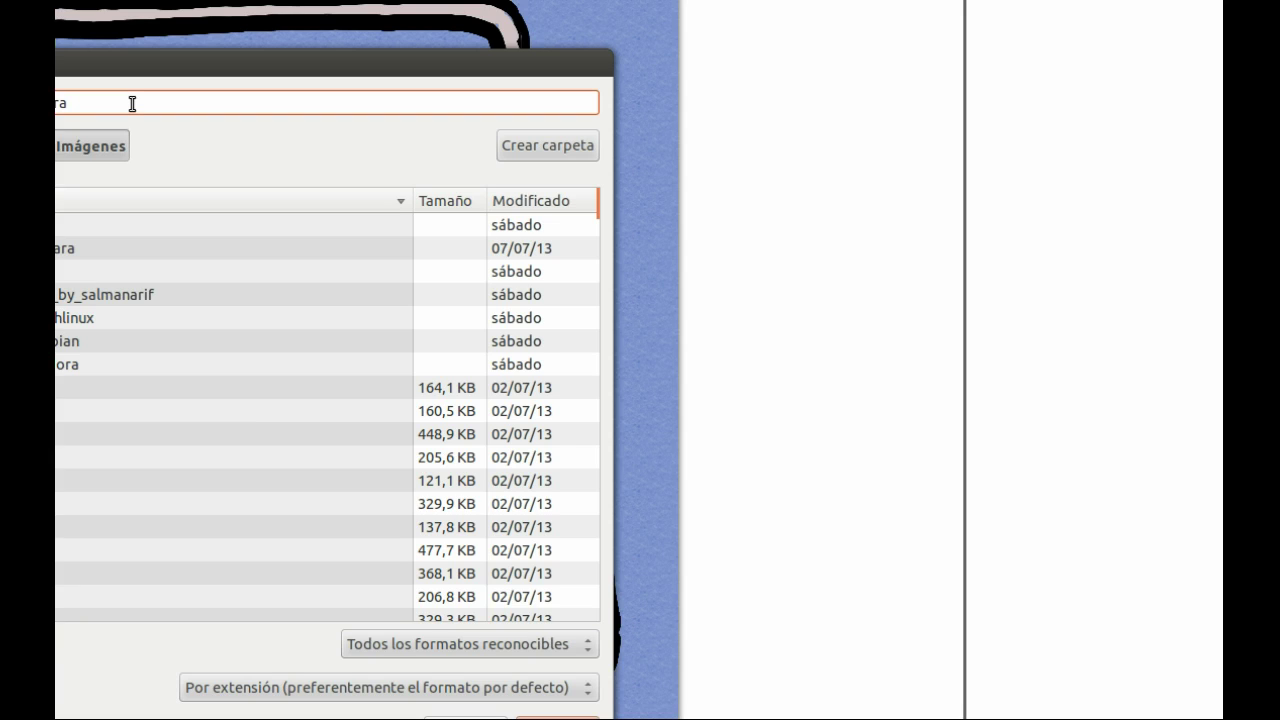
{"action": "key", "text": "BackSpace"}
{"action": "key", "text": "BackSpace"}
{"action": "type", "text": "peg"}
{"action": "key", "text": "Return"}
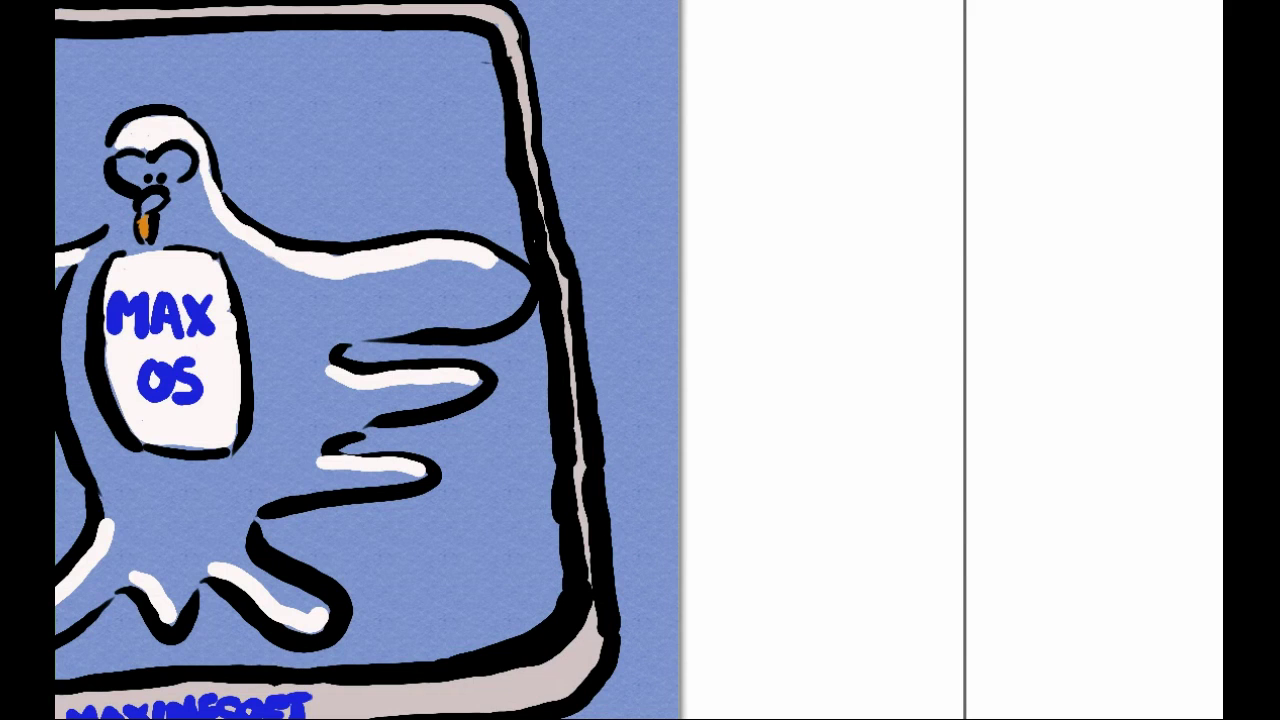
Reopen Save As and limit the file list to the JPEG (*.jpg; *.jpeg) format.
{"action": "key", "text": "alt+f"}
{"action": "key", "text": "Down"}
{"action": "key", "text": "Down"}
{"action": "key", "text": "Down"}
{"action": "key", "text": "Down"}
{"action": "key", "text": "Down"}
{"action": "key", "text": "Down"}
{"action": "key", "text": "Down"}
{"action": "key", "text": "Return"}
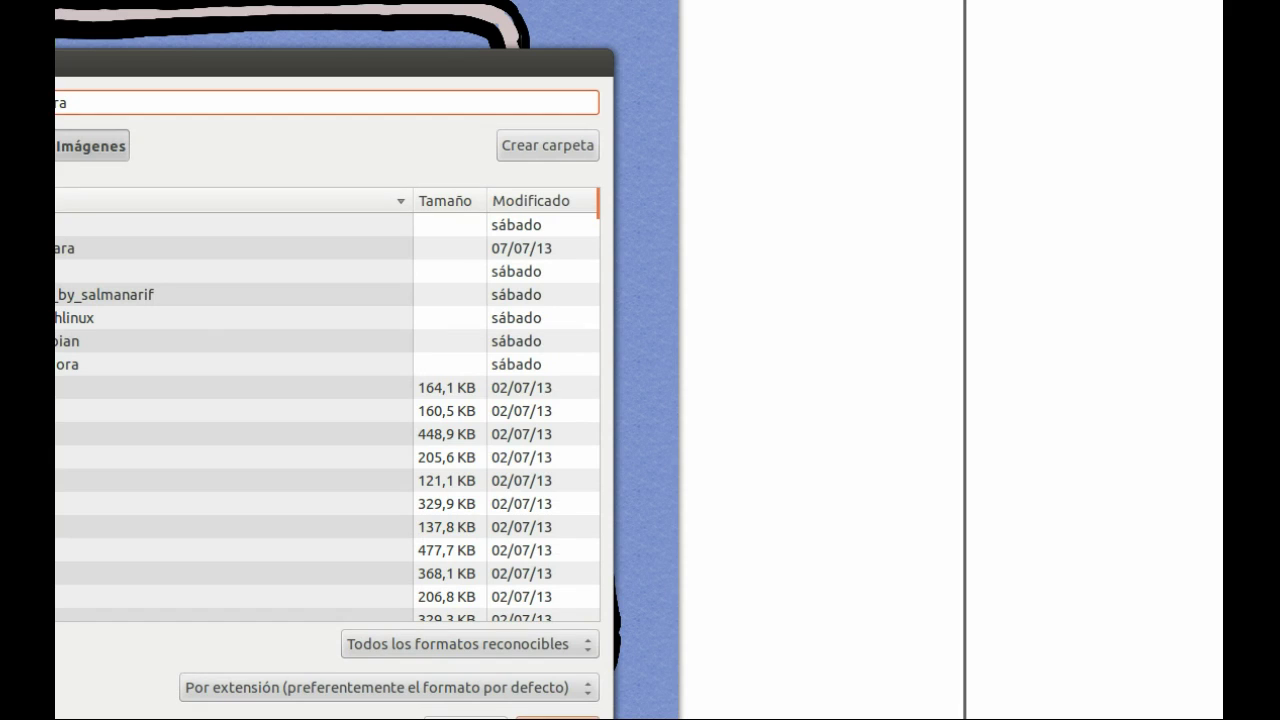
{"action": "left_click", "coordinate": [455, 635]}
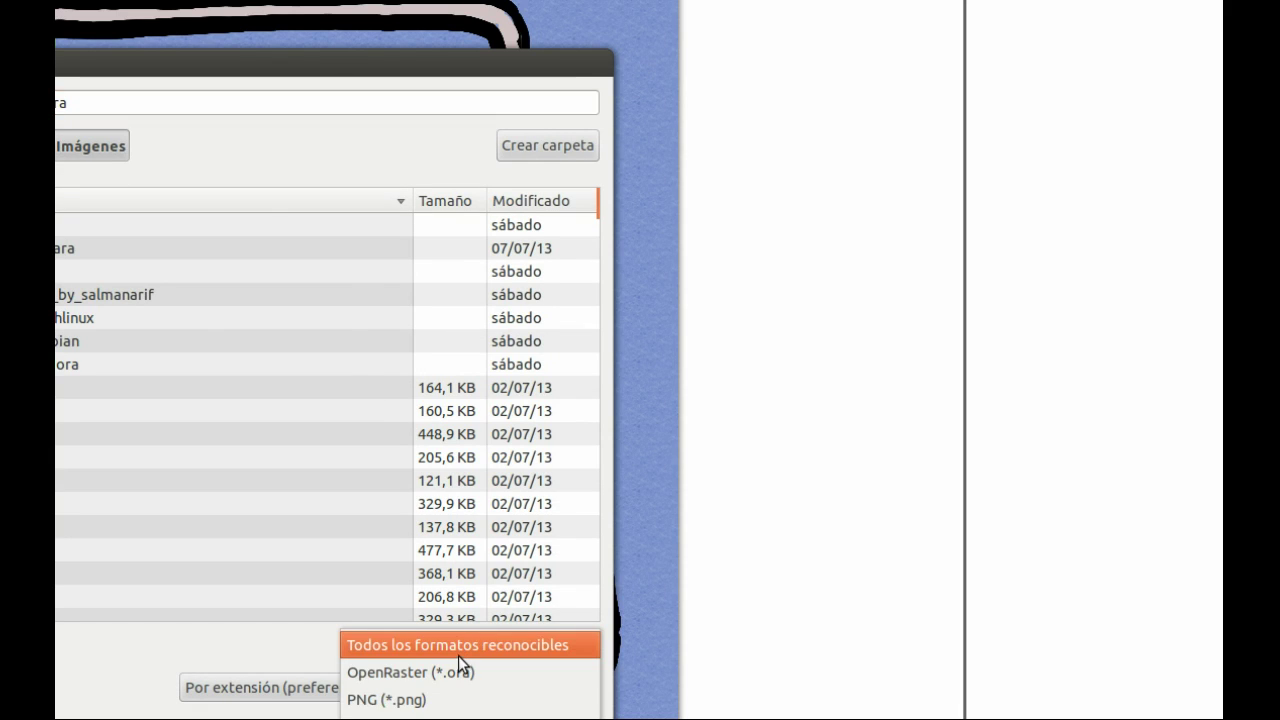
{"action": "key", "text": "Down"}
{"action": "key", "text": "Down"}
{"action": "key", "text": "Down"}
{"action": "key", "text": "Return"}
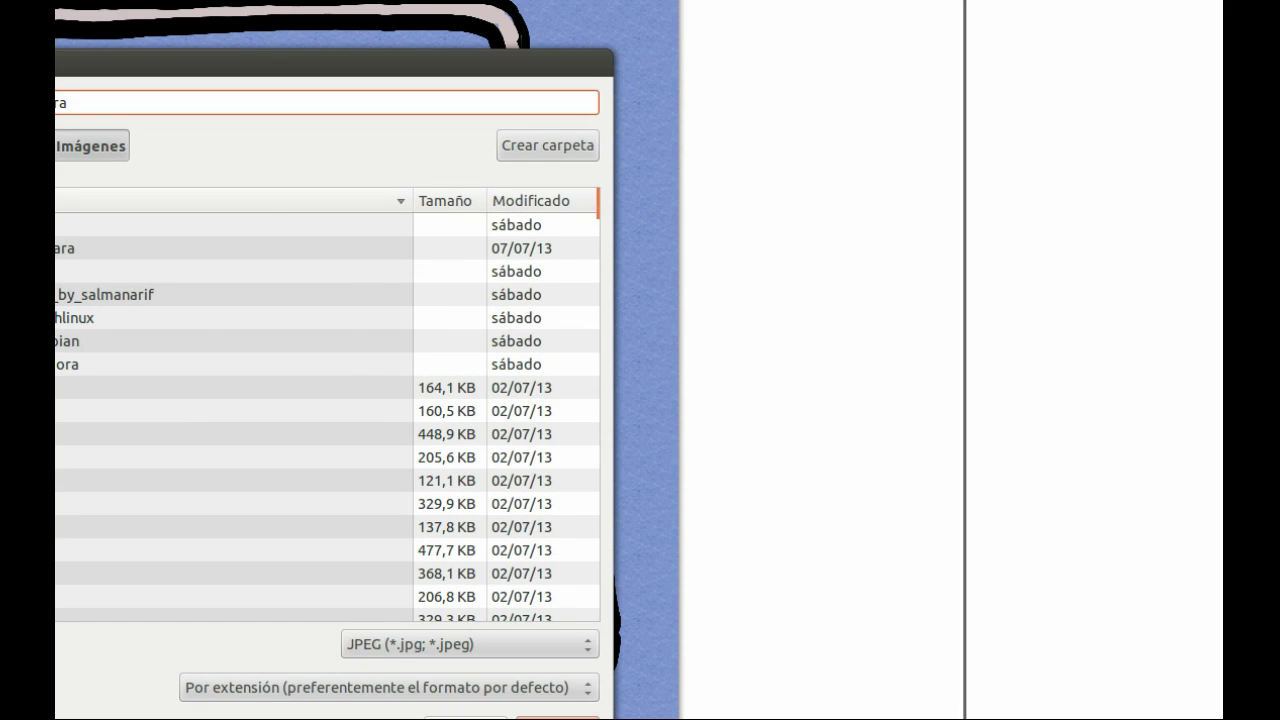
Decline replacing boceto maxos.ora and set the save format to JPEG calidad 90% (*.jpg; *.jpeg).
{"action": "key", "text": "Return"}
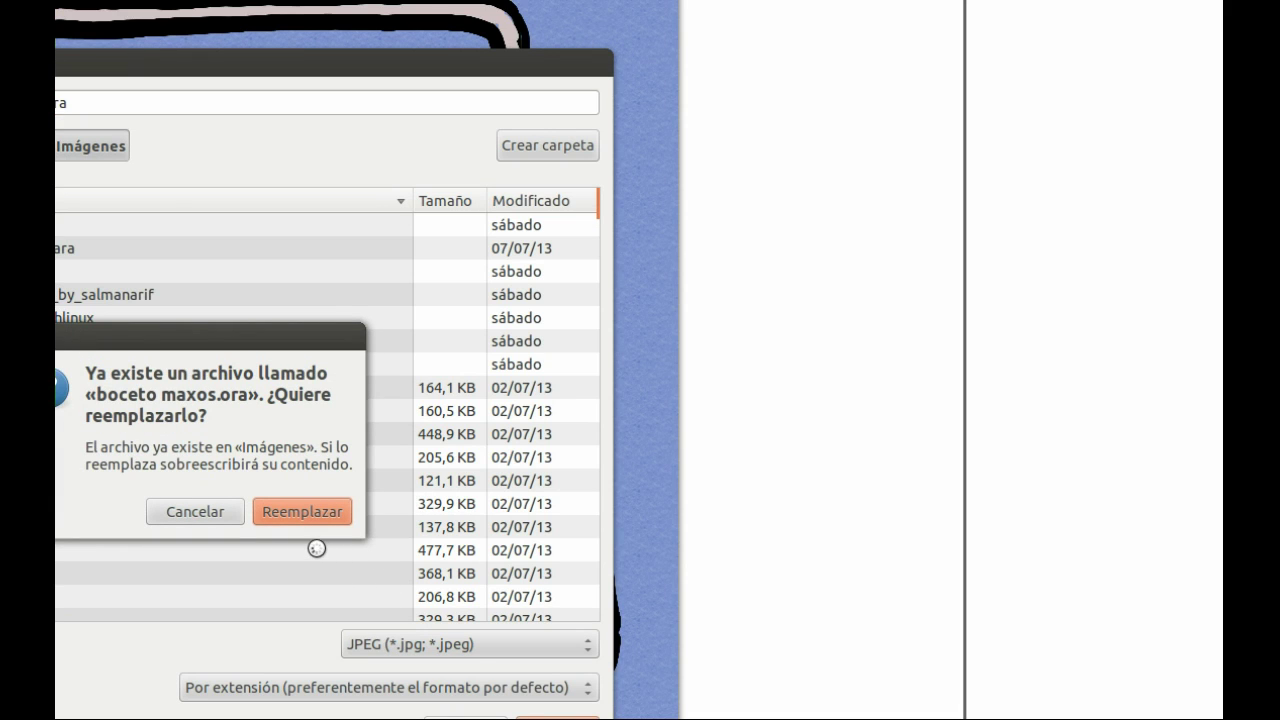
{"action": "left_click", "coordinate": [217, 510]}
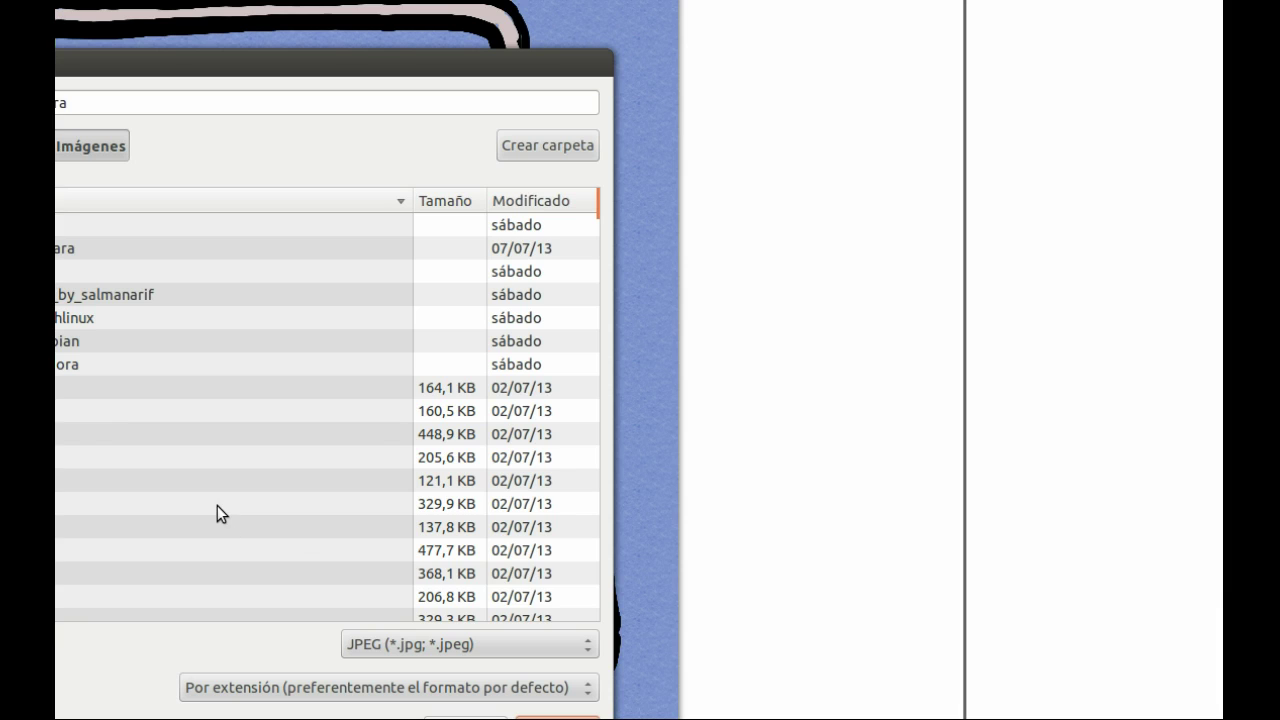
{"action": "left_click", "coordinate": [260, 584]}
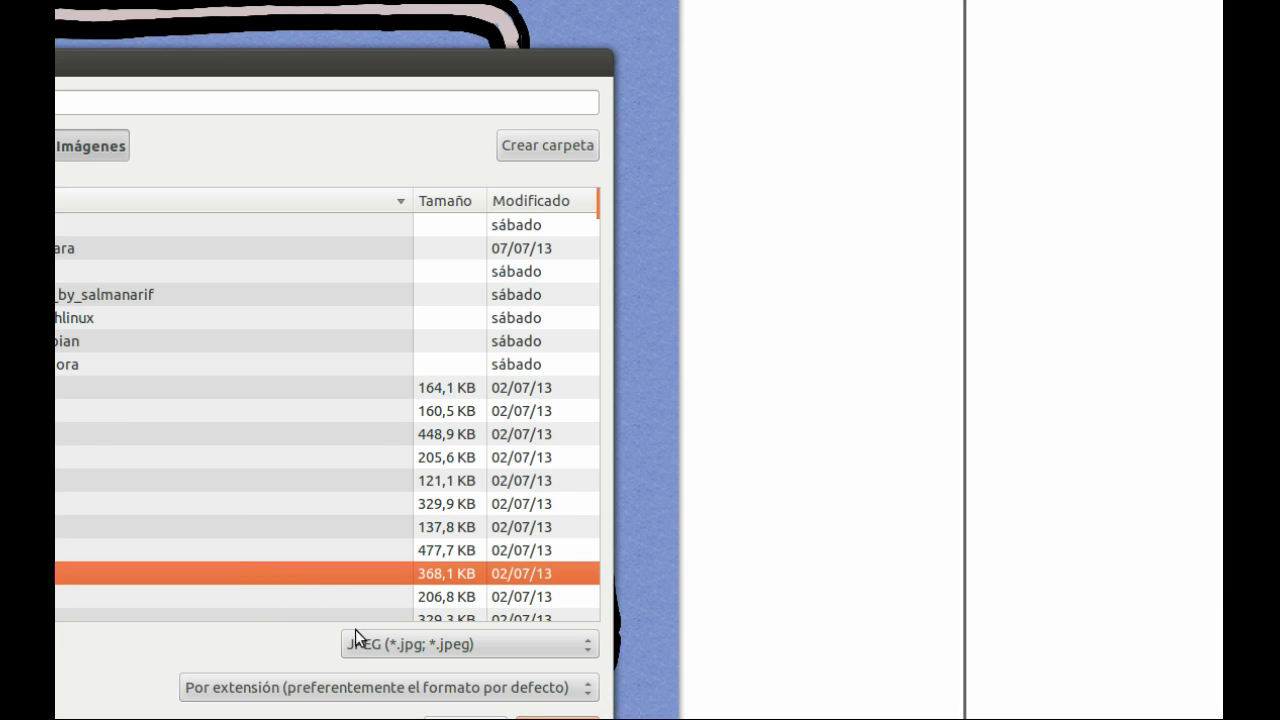
{"action": "left_click", "coordinate": [405, 690]}
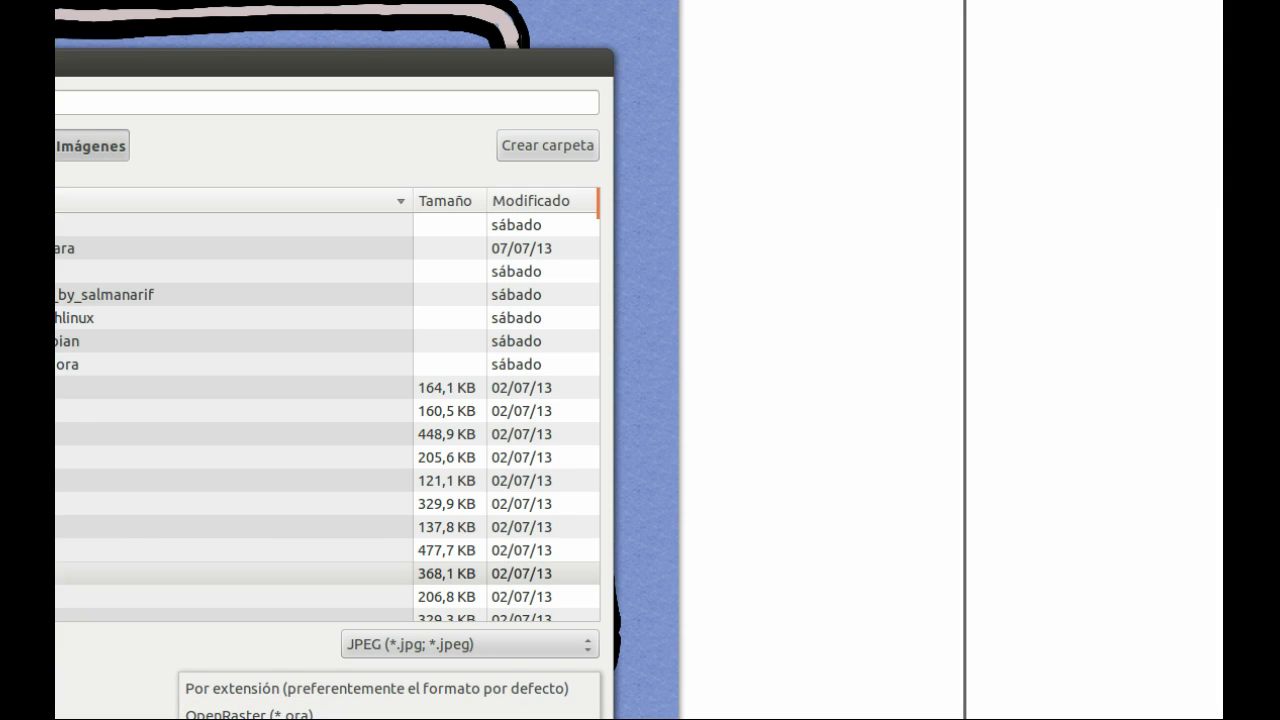
{"action": "key", "text": "Return"}
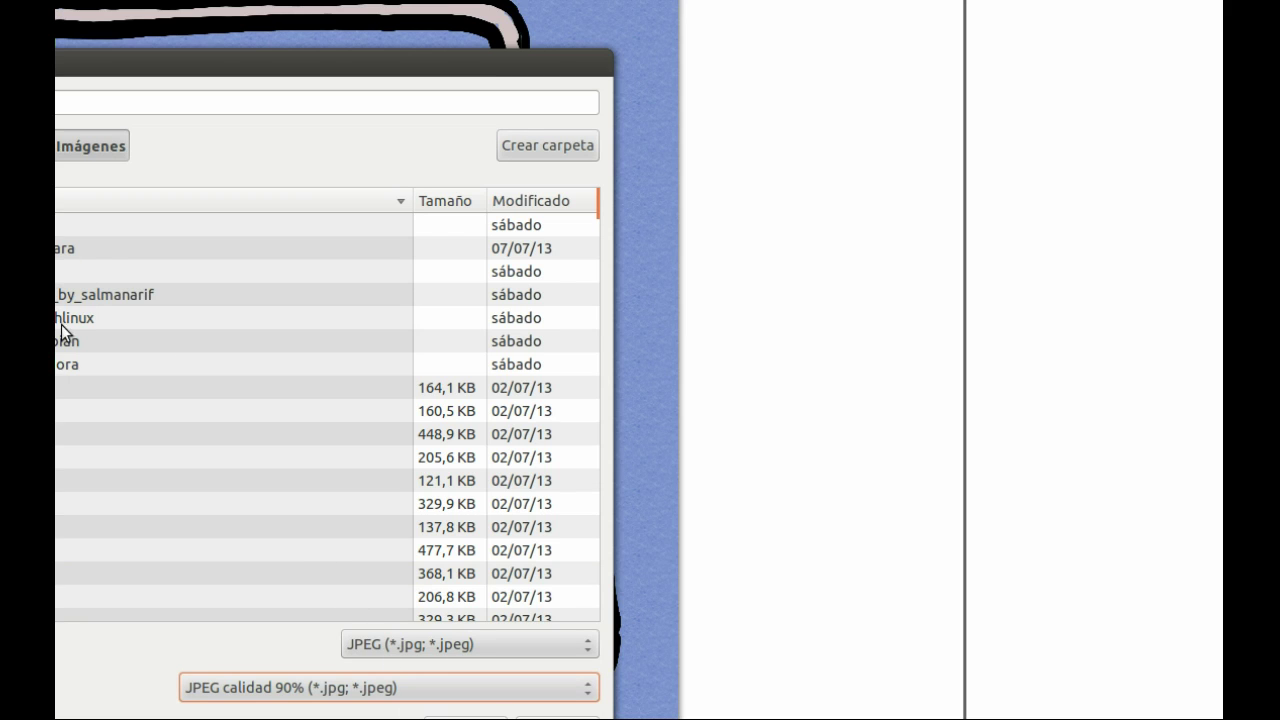
Look through the Imágenes file list in the save dialog.
{"action": "scroll", "coordinate": [67, 389], "scroll_direction": "down", "scroll_amount": 12}
{"action": "scroll", "coordinate": [68, 390], "scroll_direction": "down", "scroll_amount": 10}
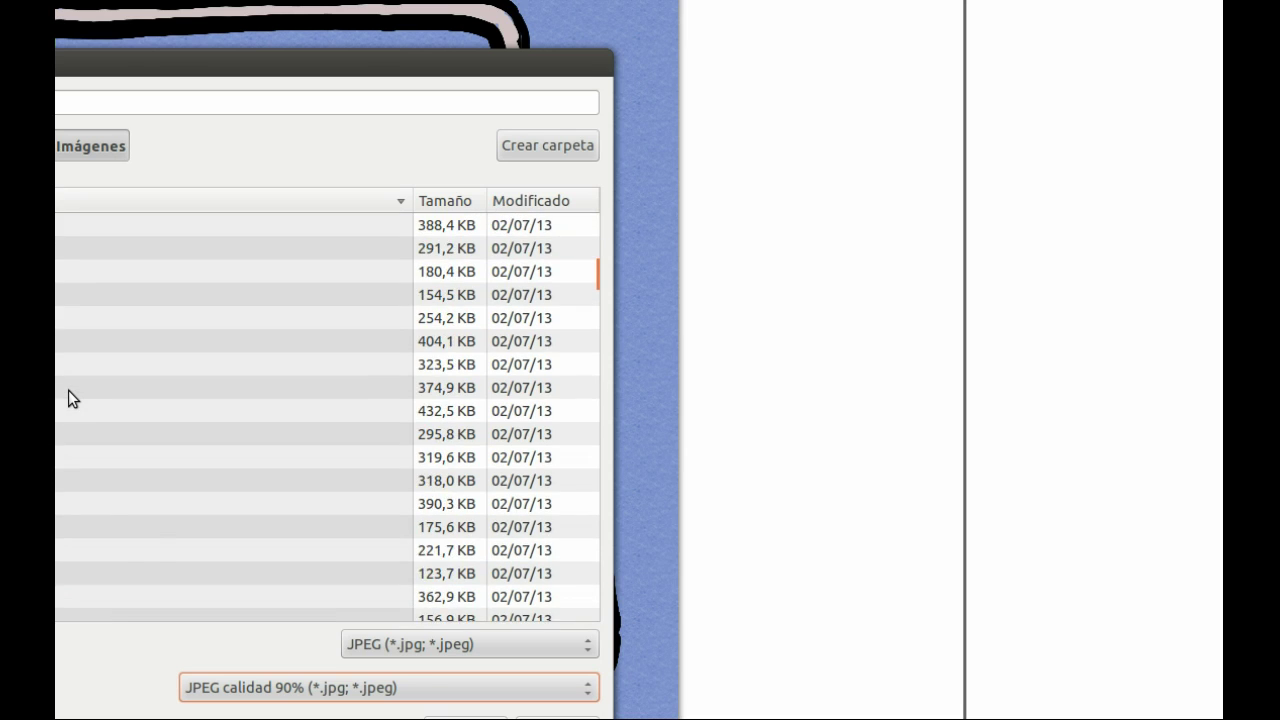